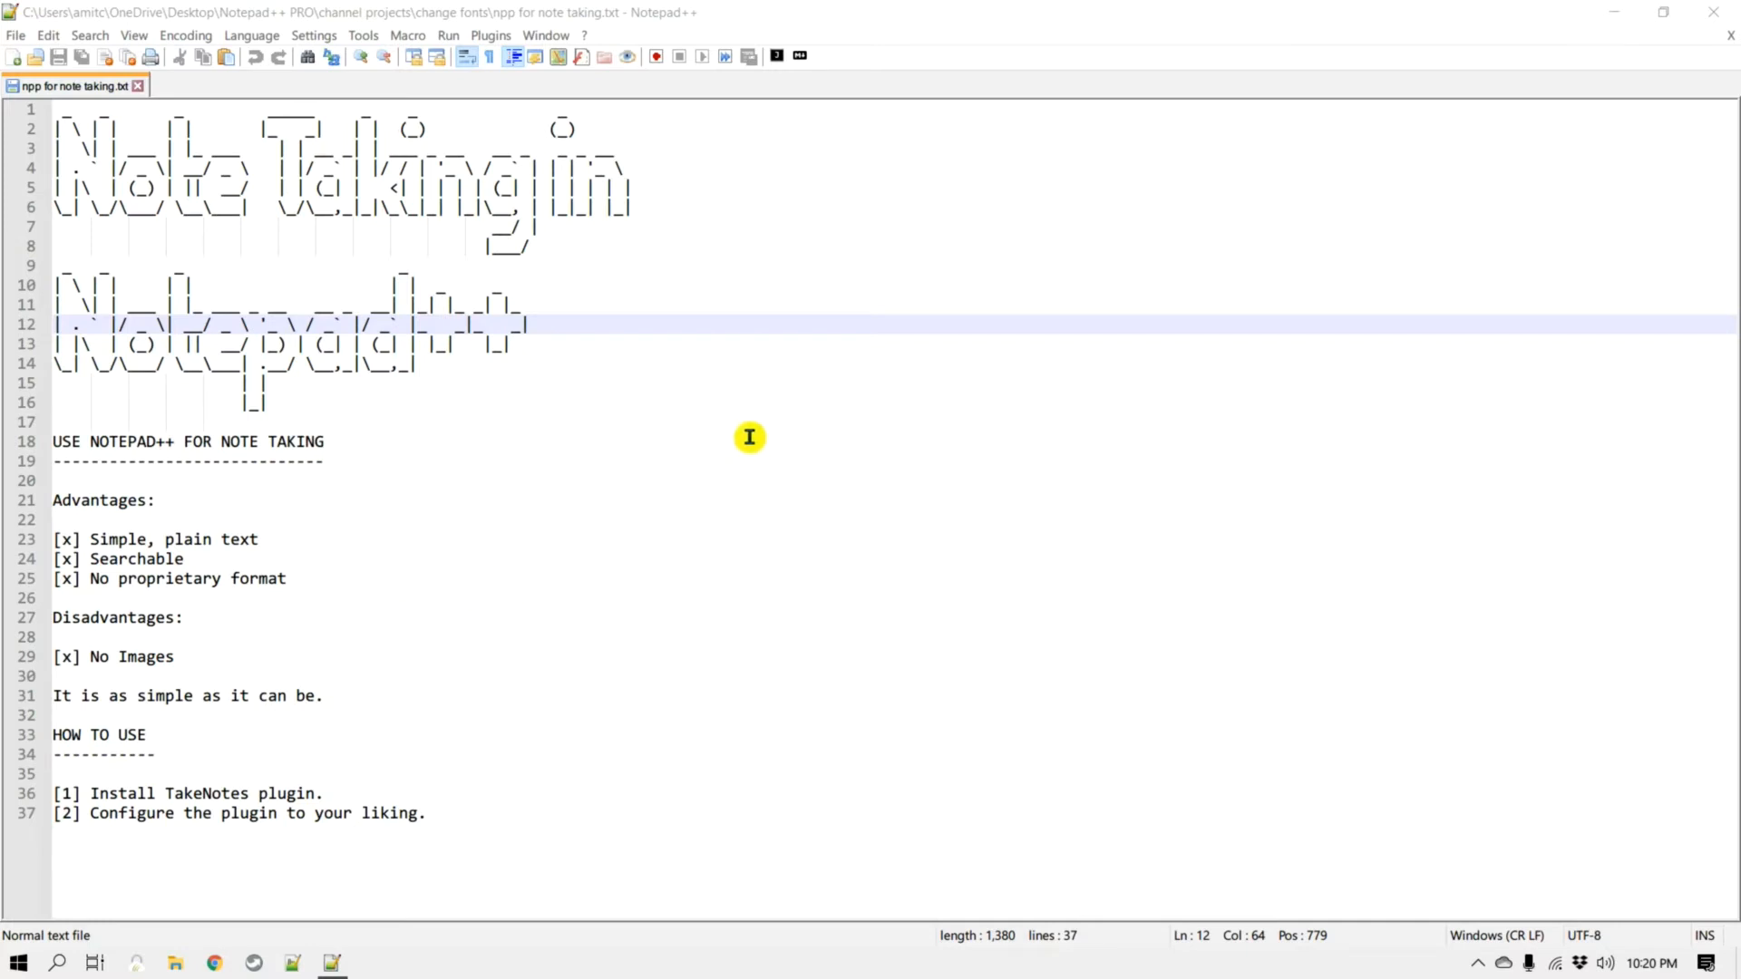
# Step: Find the TakeNotes plugin in Plugins Admin and review its description
pyautogui.click(493, 36)
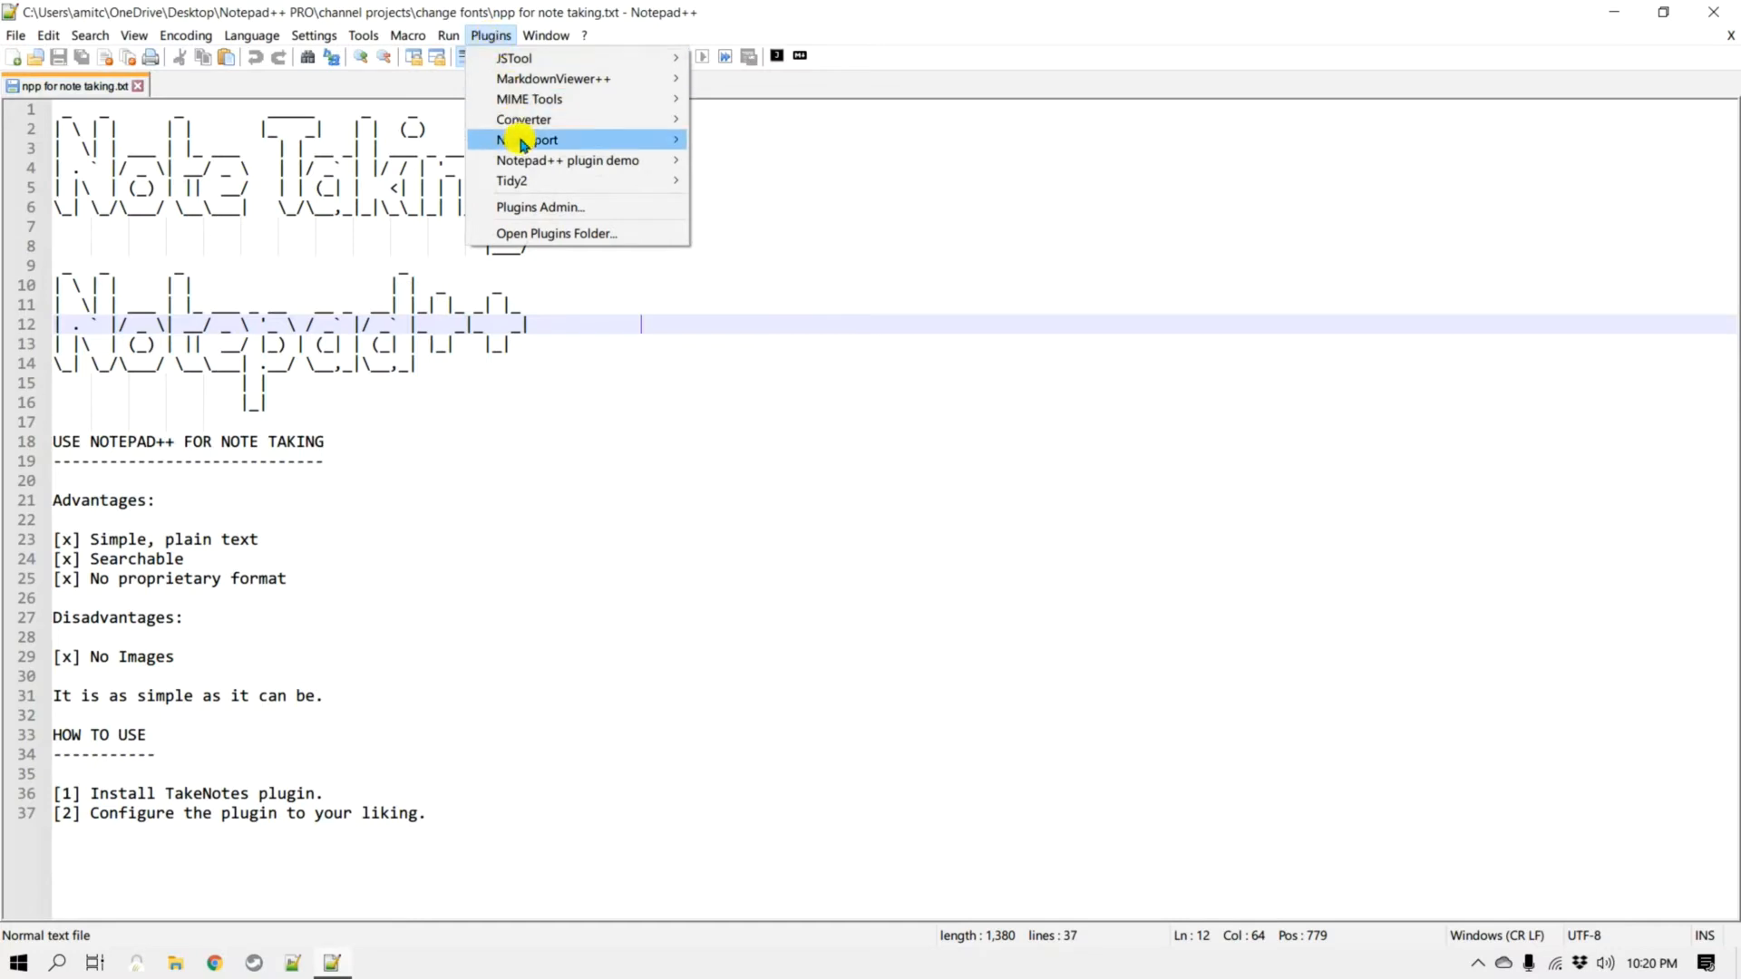
pyautogui.click(554, 210)
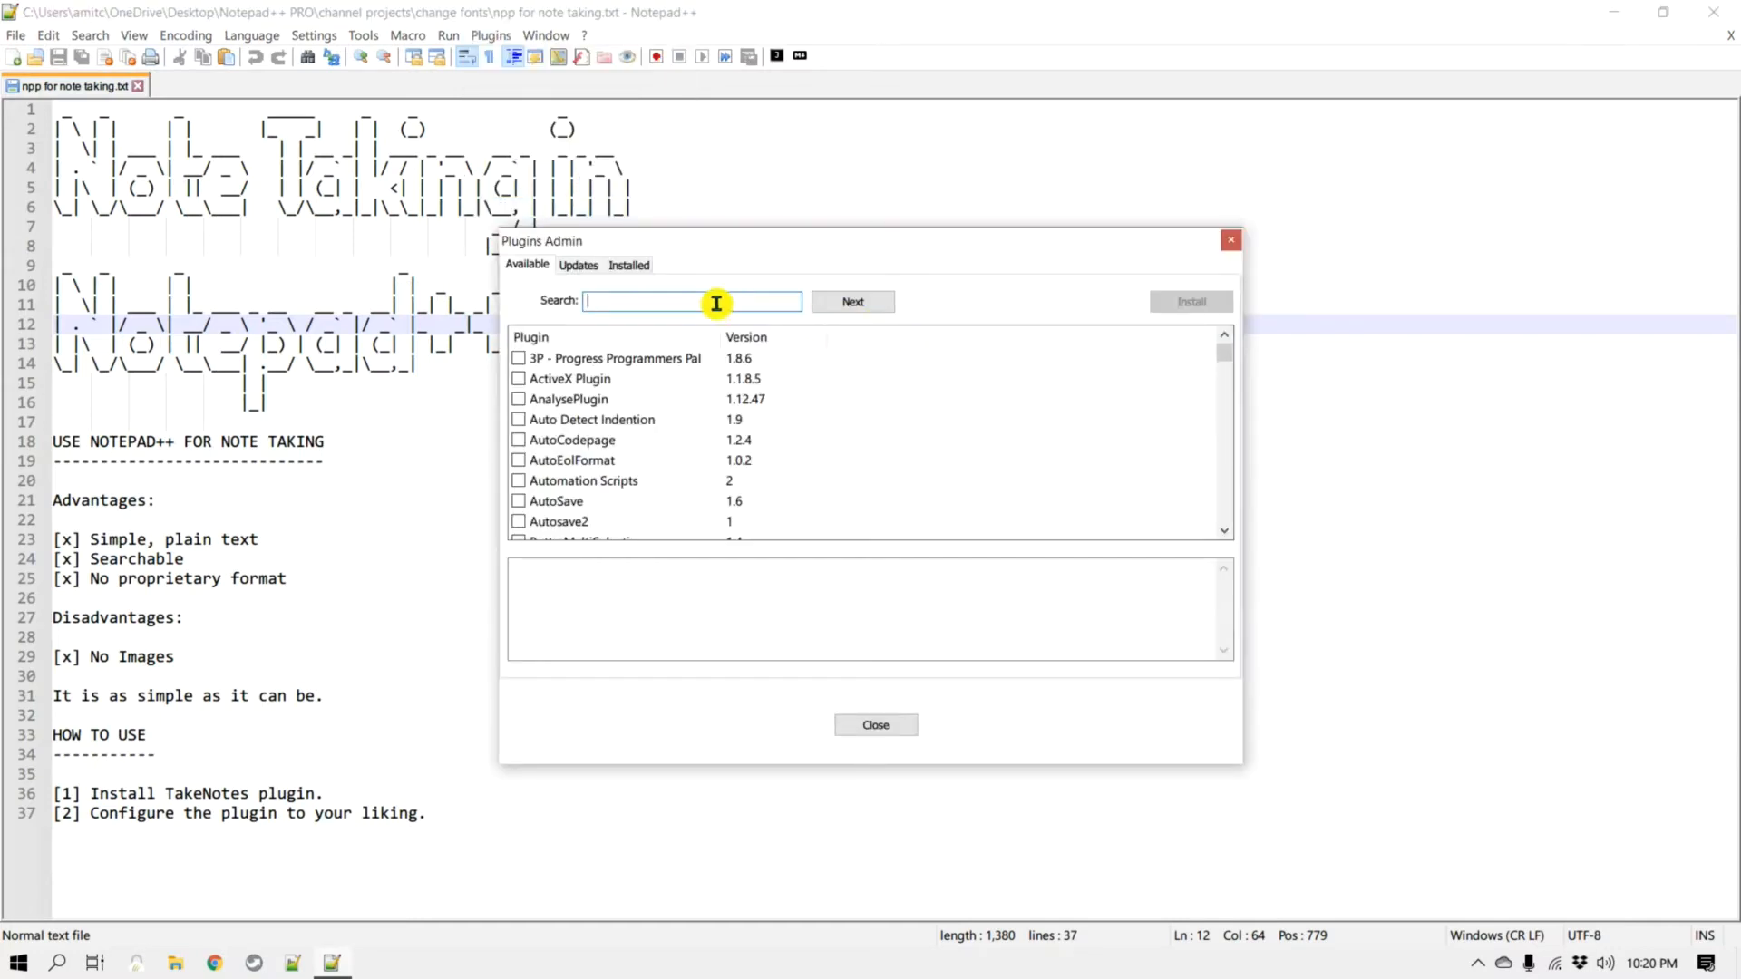
pyautogui.write('takenotes')
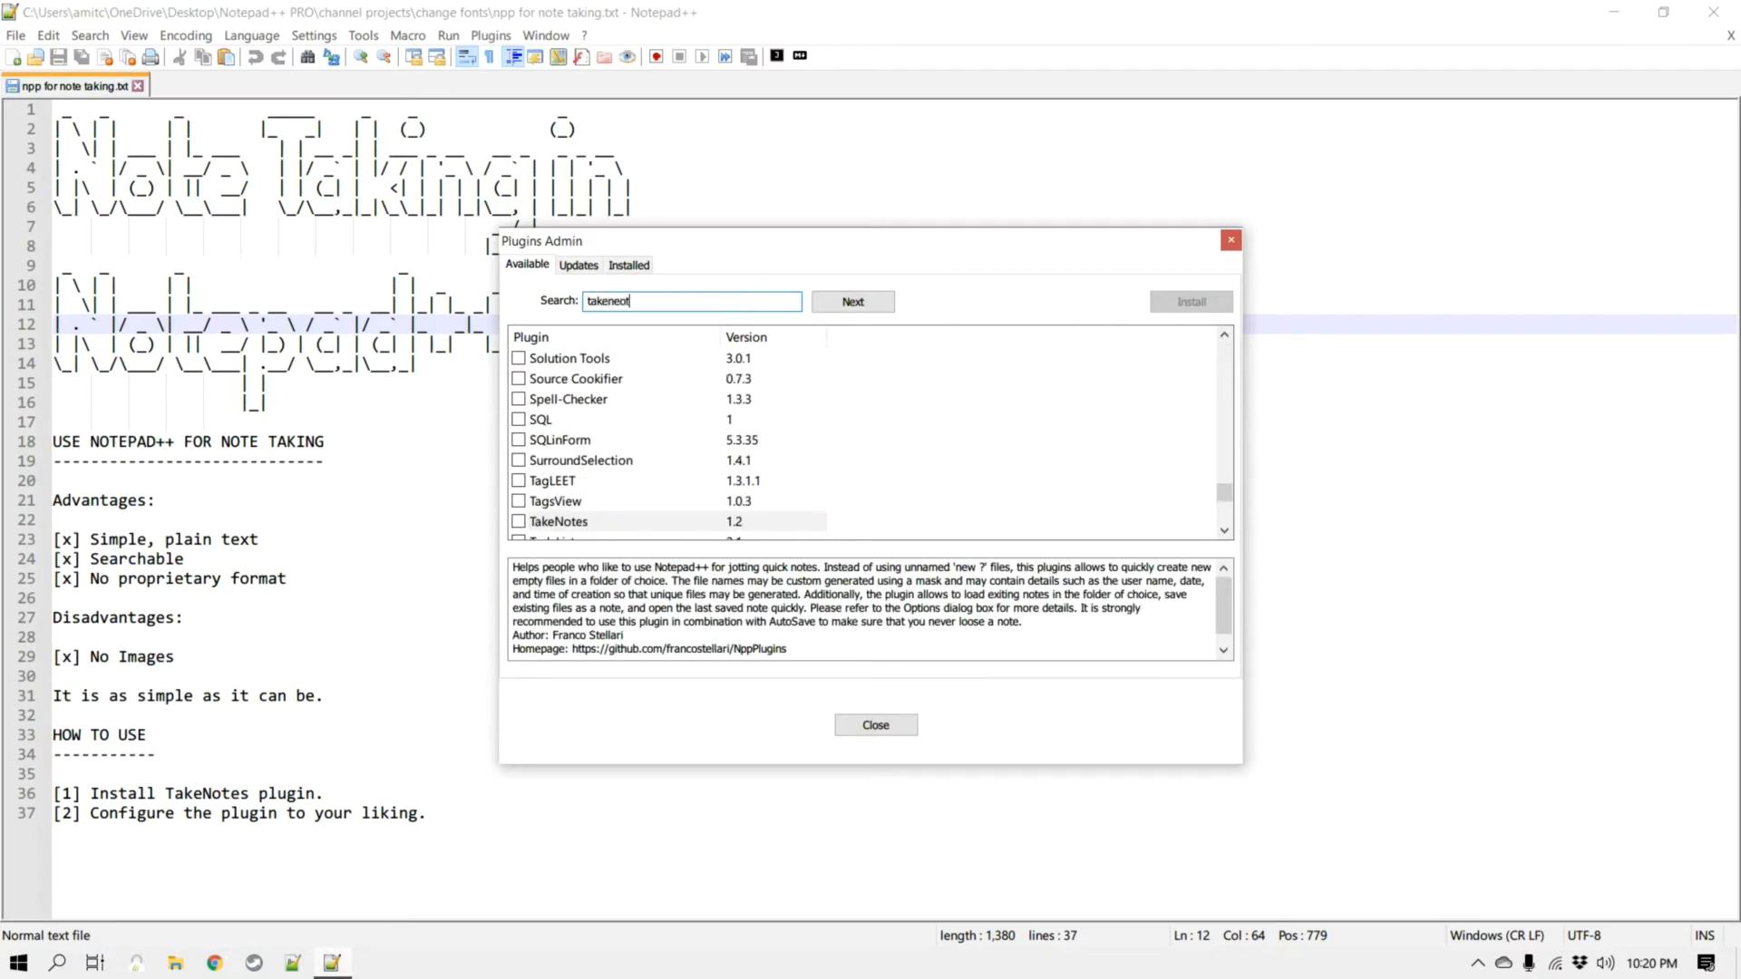
pyautogui.click(603, 523)
pyautogui.scroll(-1, 828, 463)
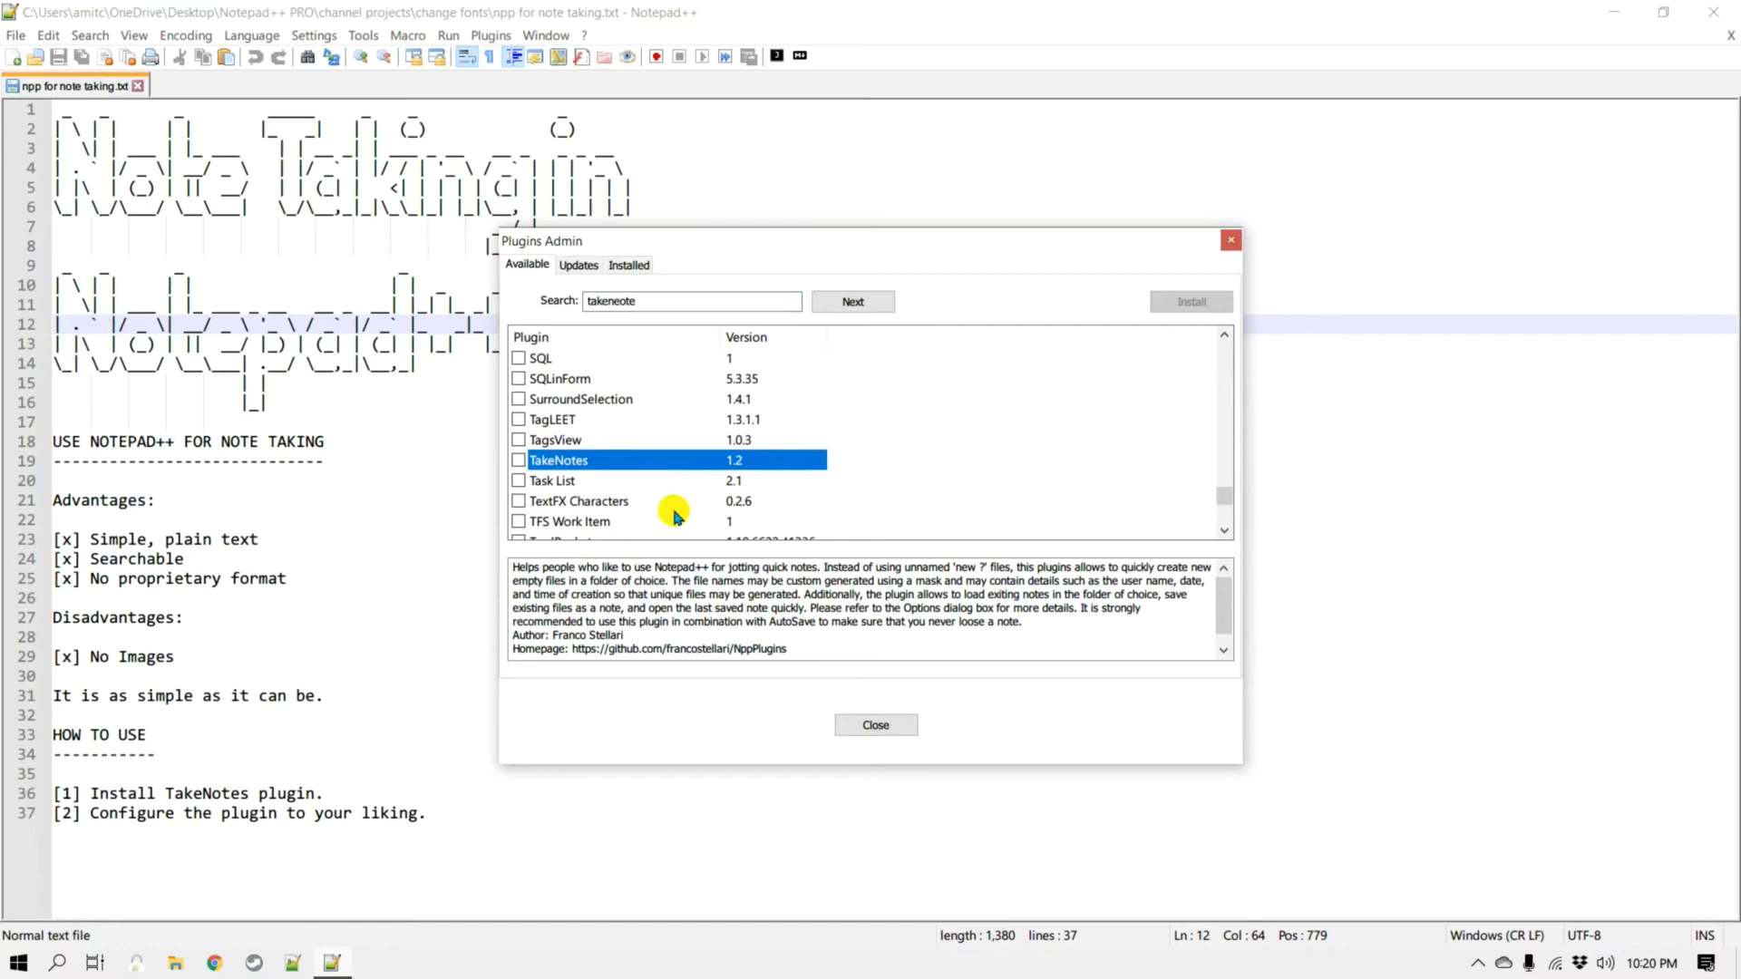
pyautogui.scroll(-1, 797, 613)
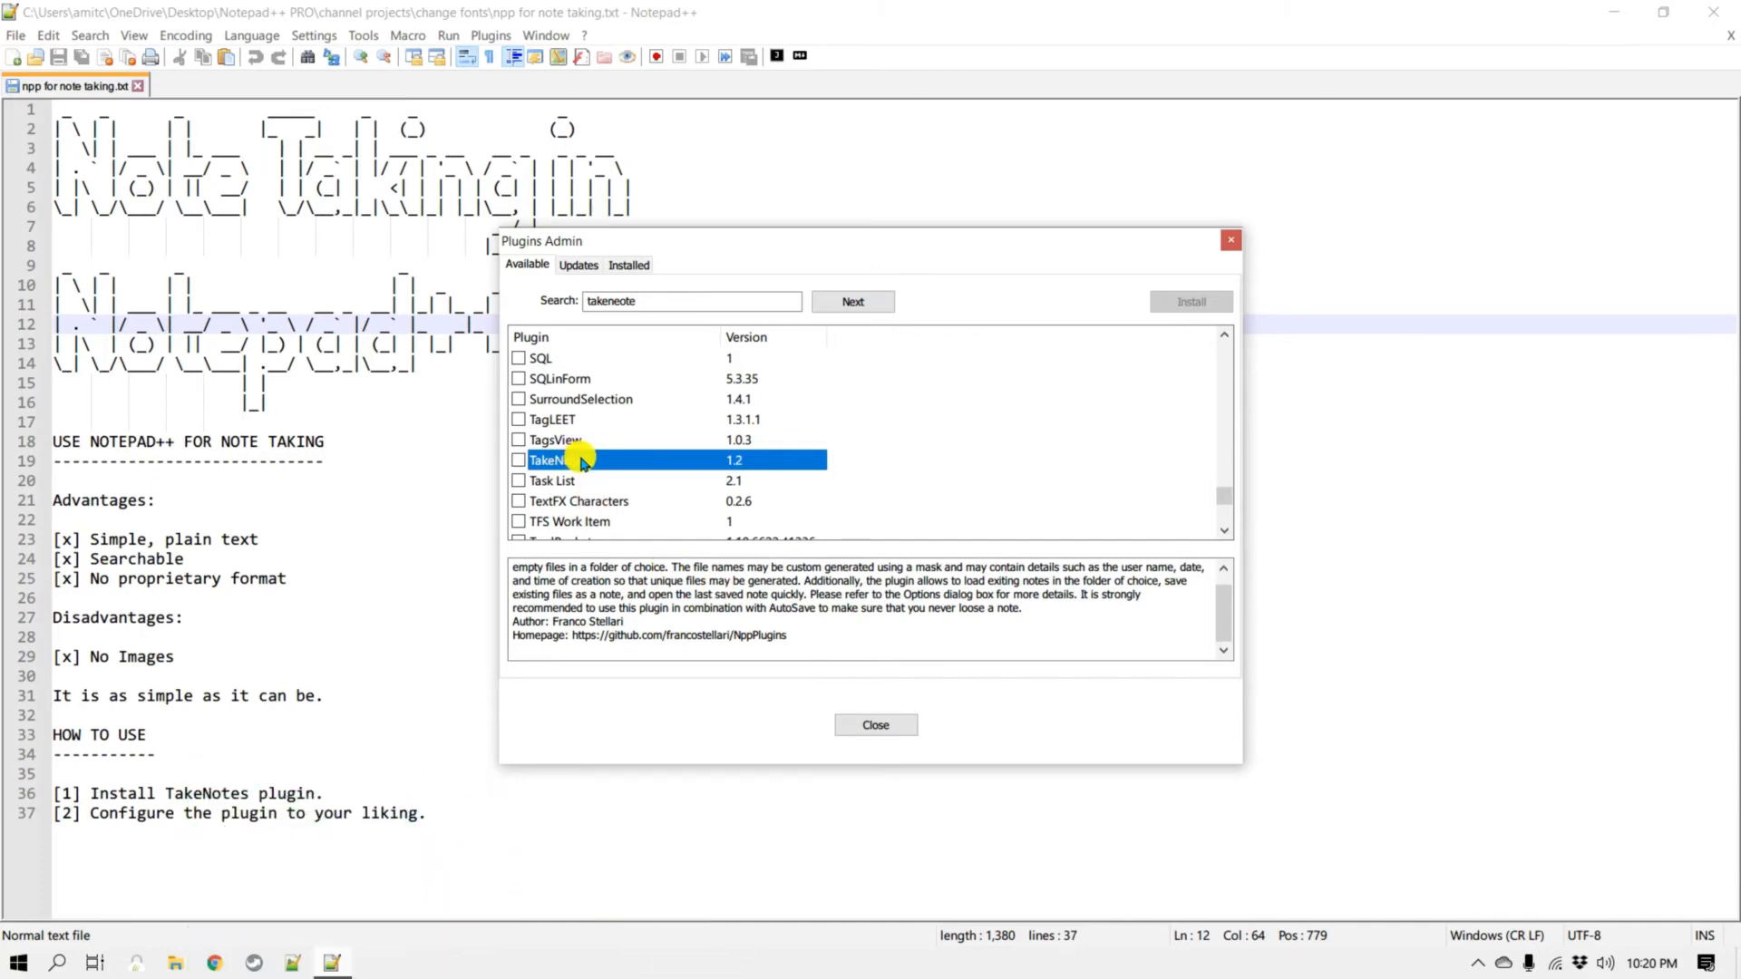
# Step: Install TakeNotes and let Notepad++ restart to complete the installation
pyautogui.click(518, 462)
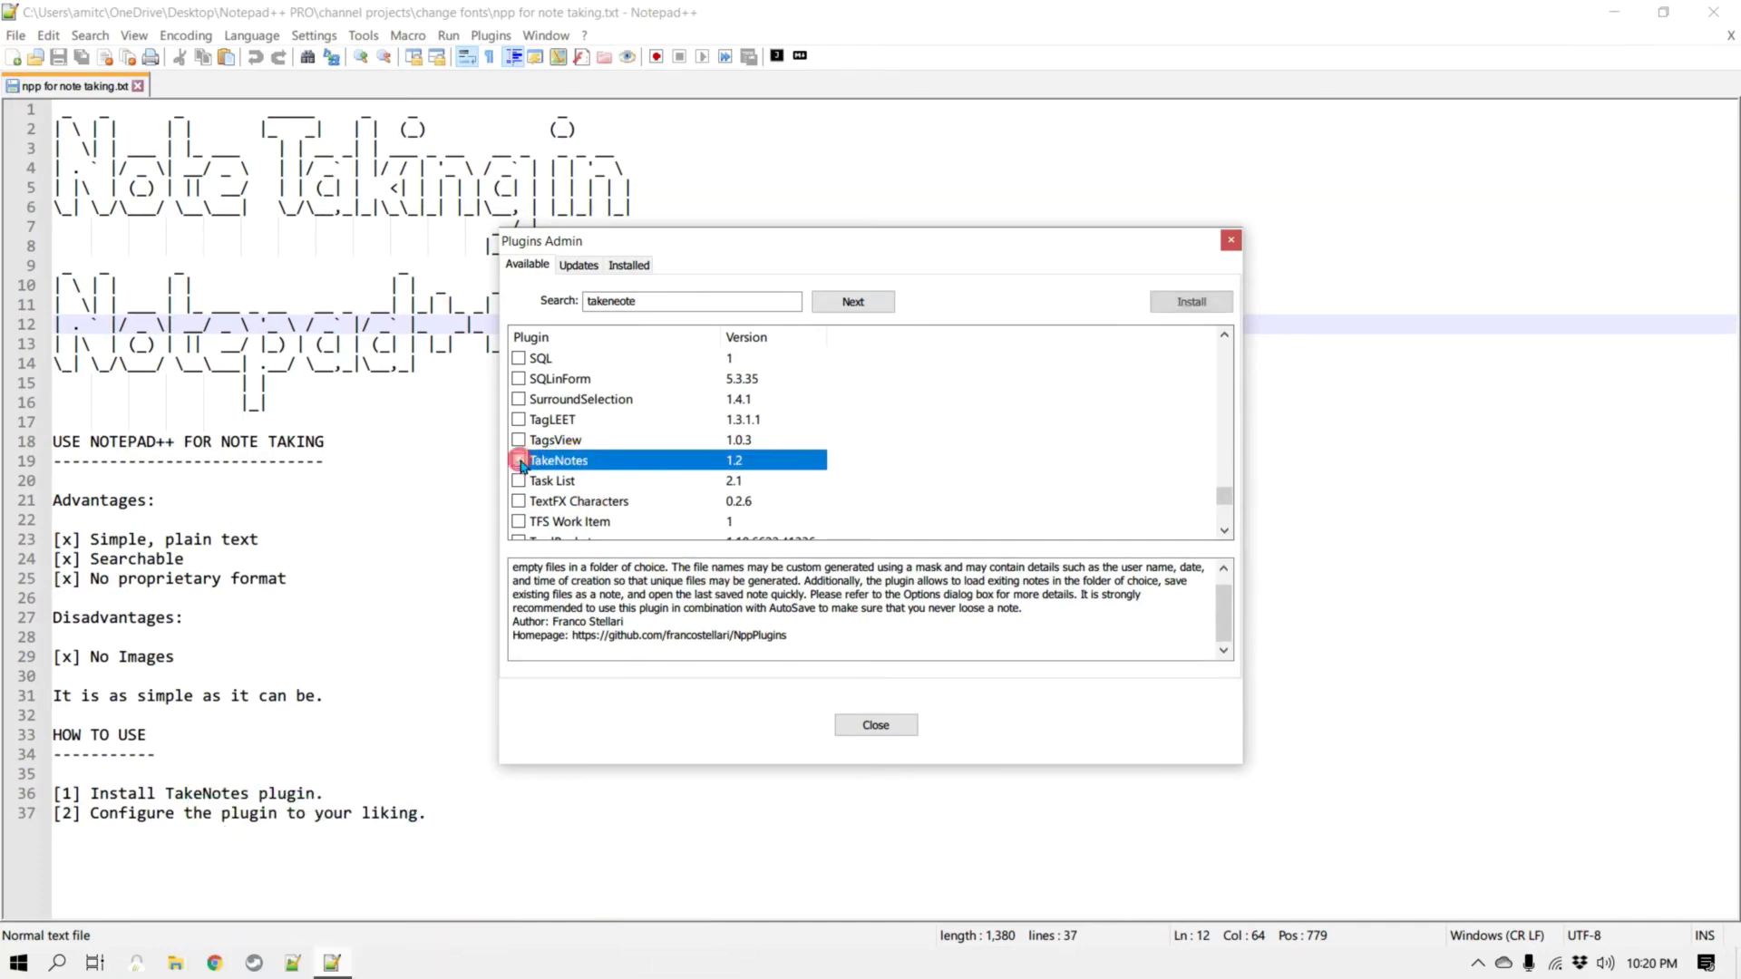
pyautogui.click(1192, 300)
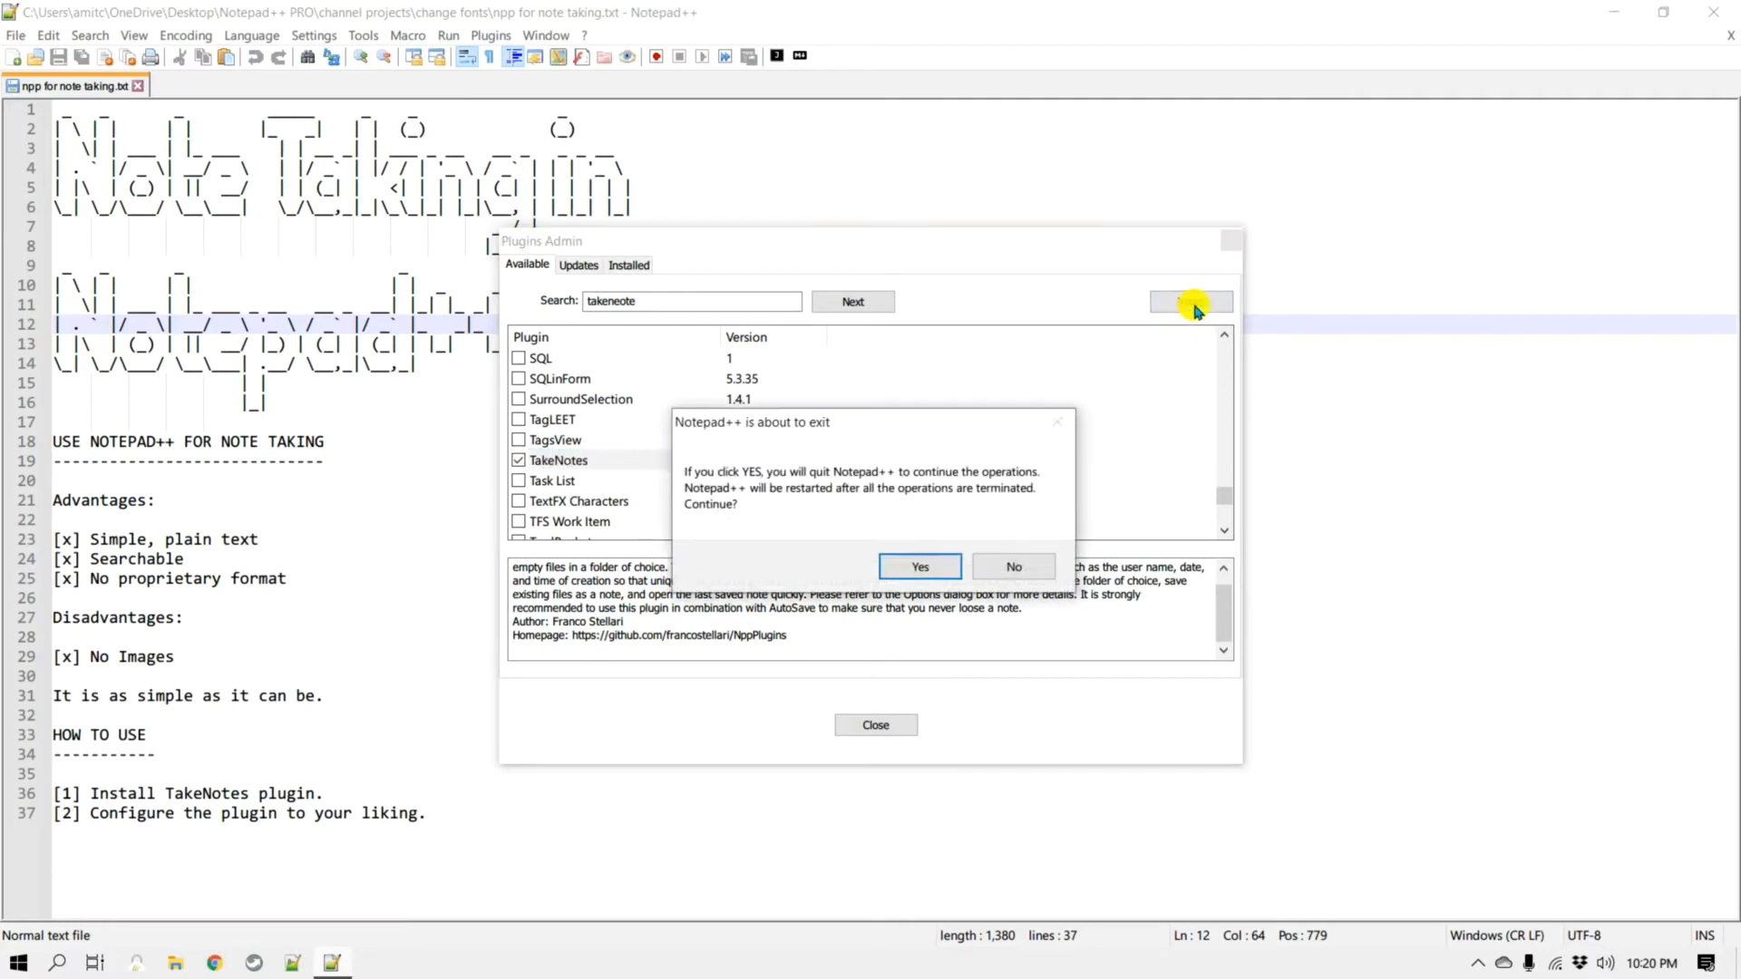
pyautogui.click(925, 565)
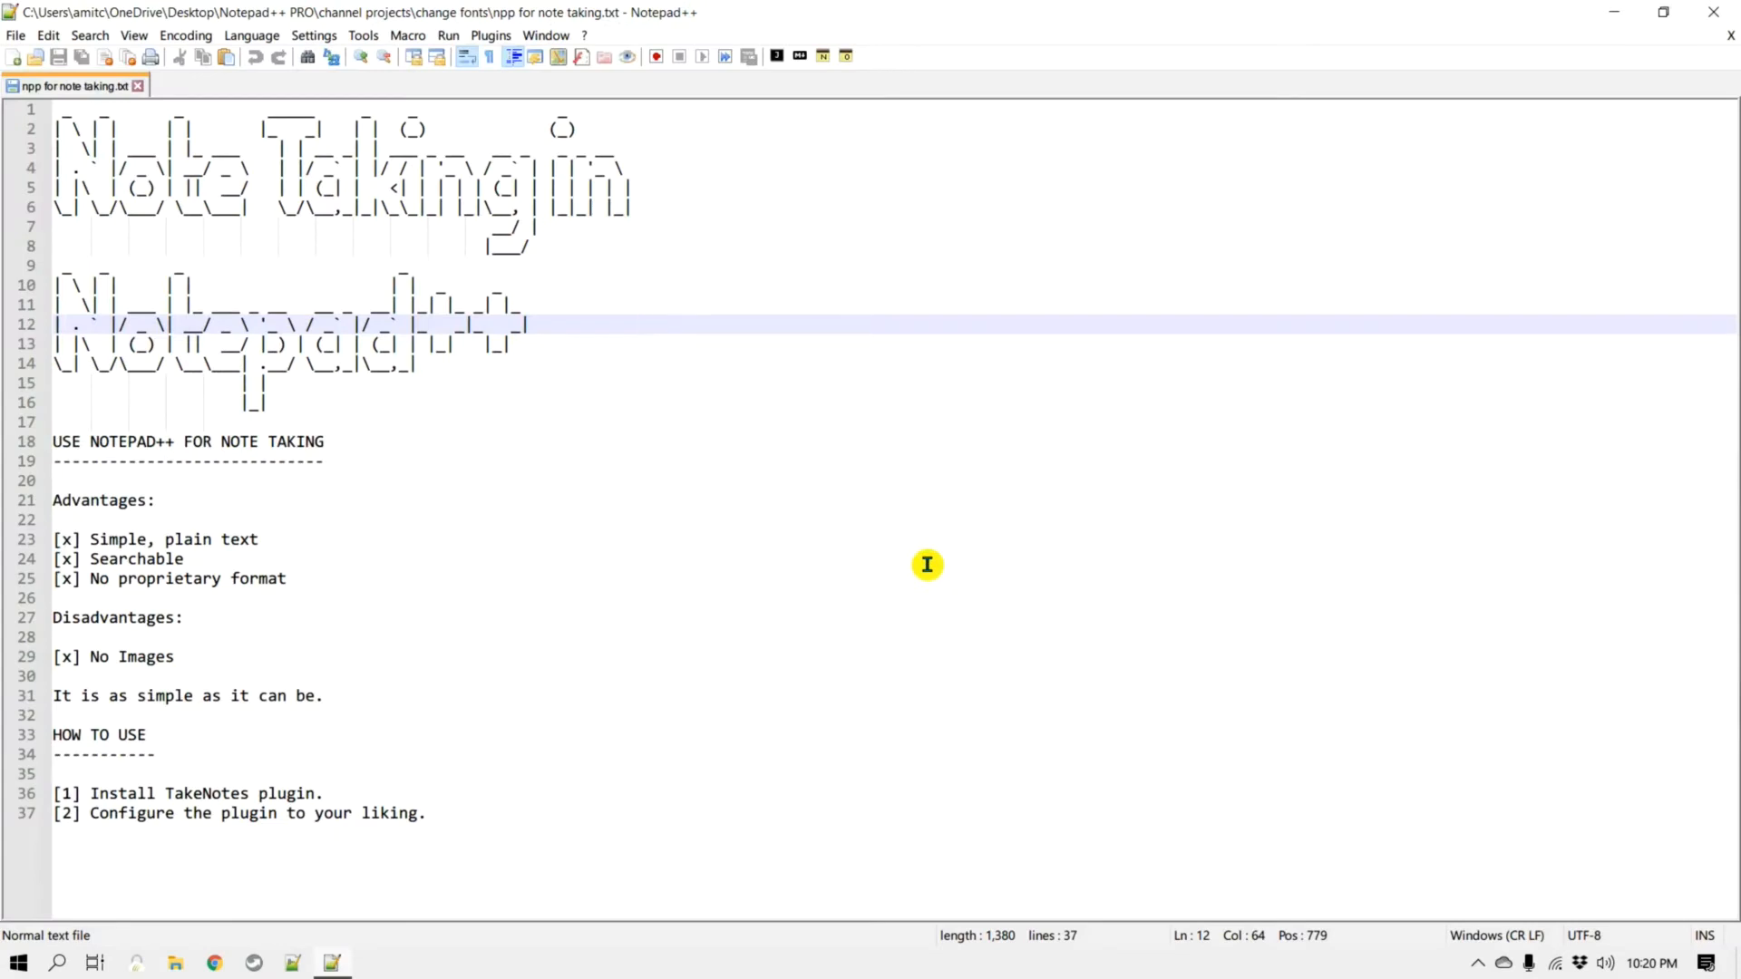
# Step: Bring up the TakeNotes Options dialog from the Plugins menu
pyautogui.click(487, 36)
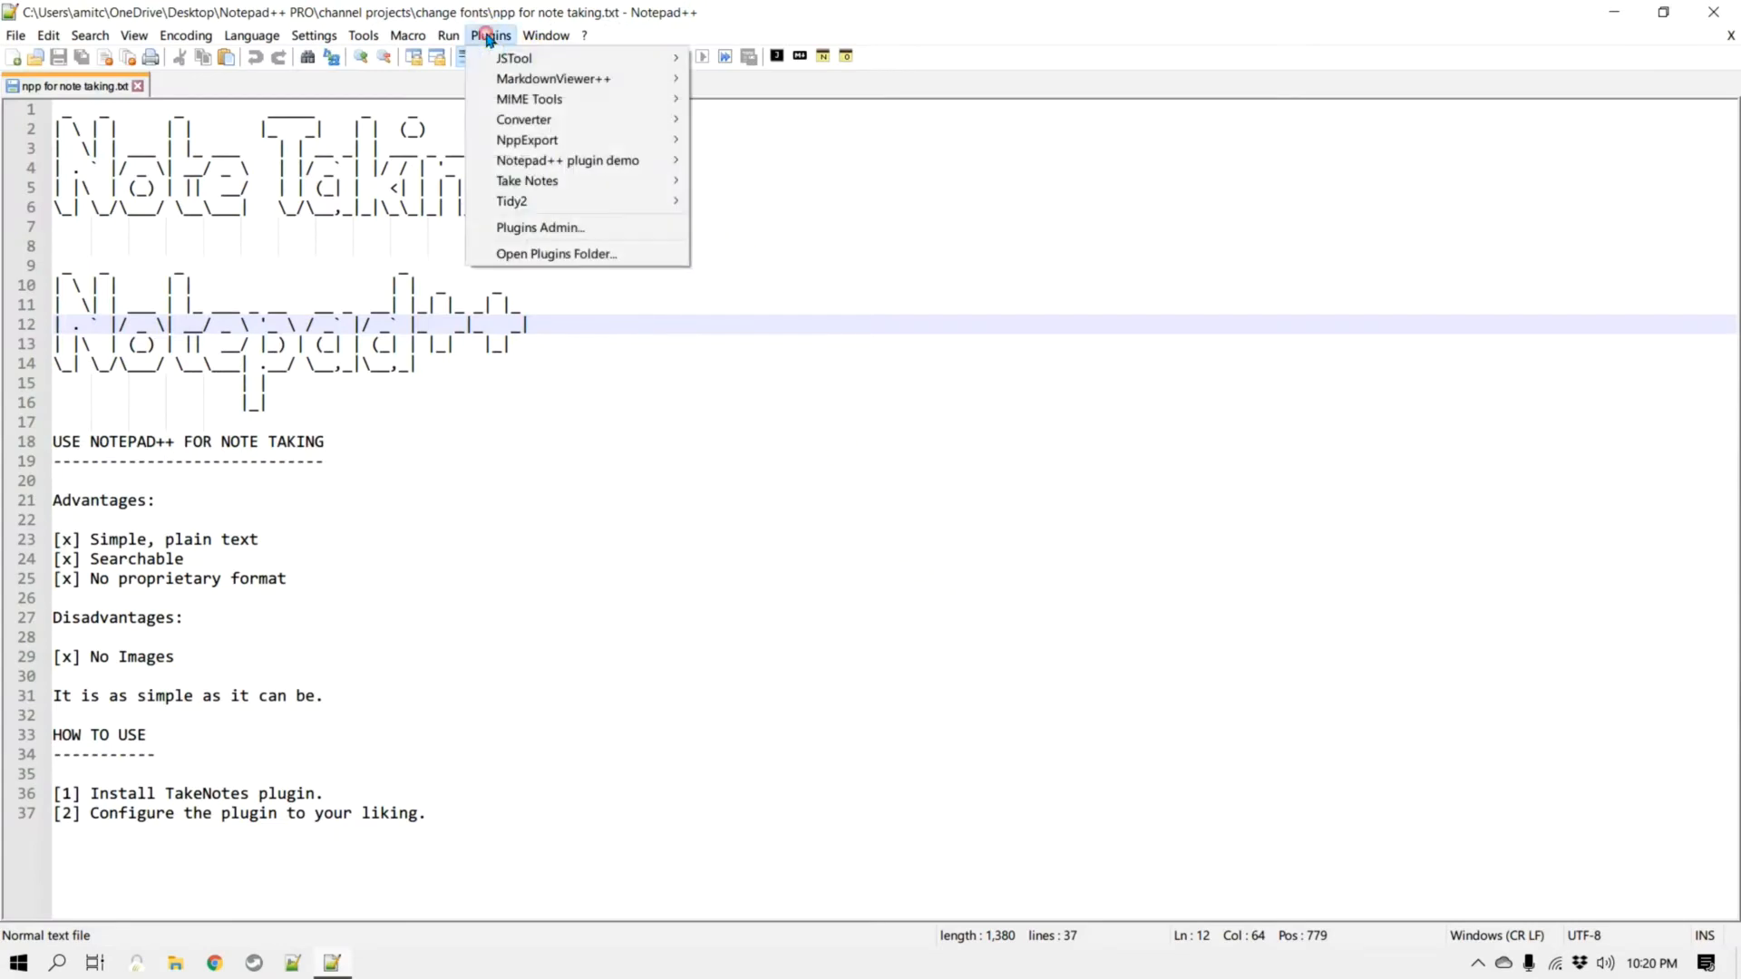
pyautogui.moveTo(528, 181)
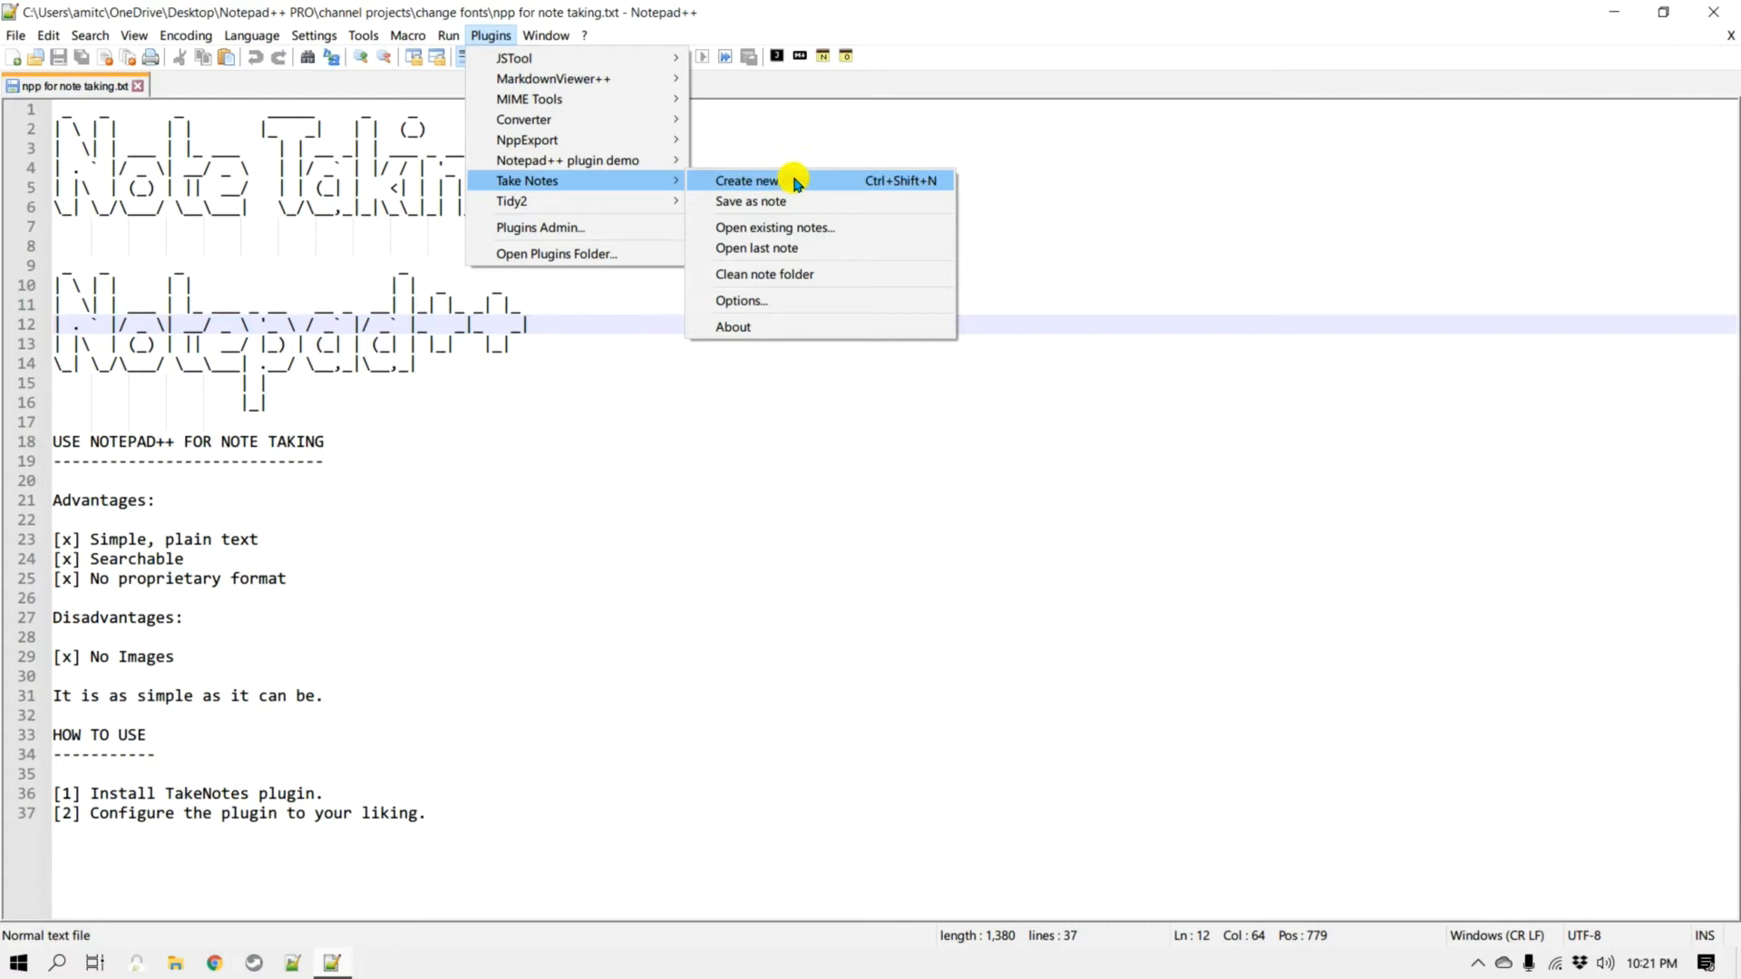
pyautogui.click(741, 300)
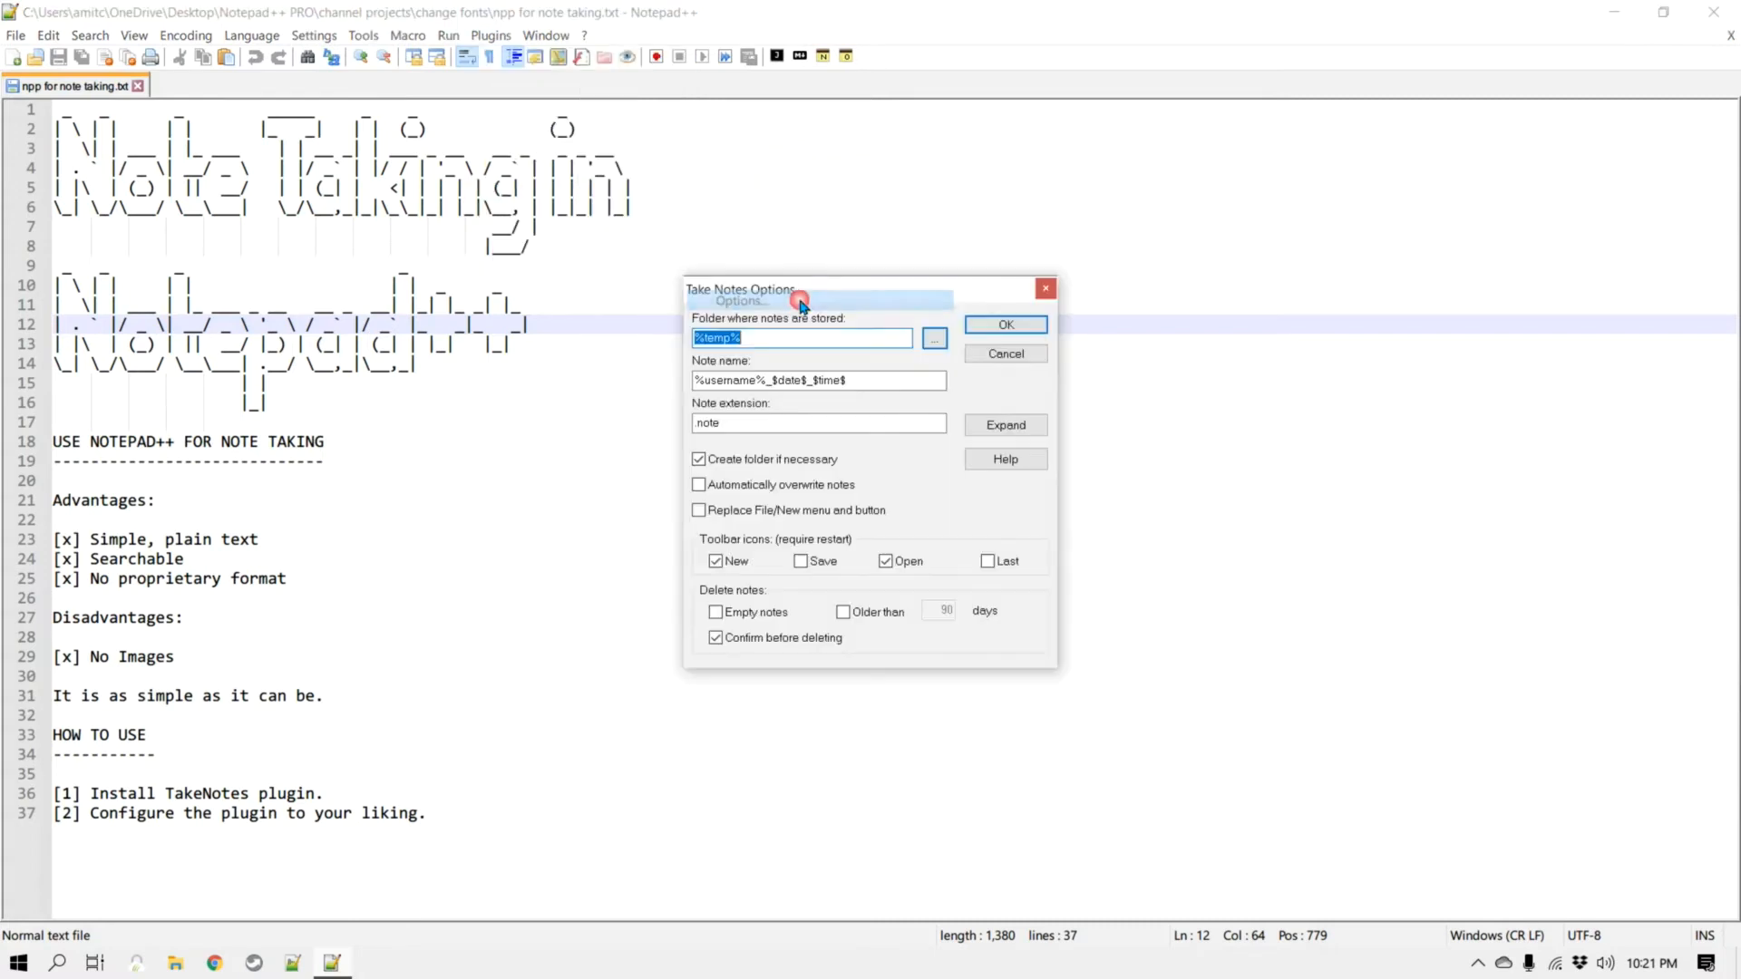
pyautogui.moveTo(802, 289); pyautogui.dragTo(797, 270)
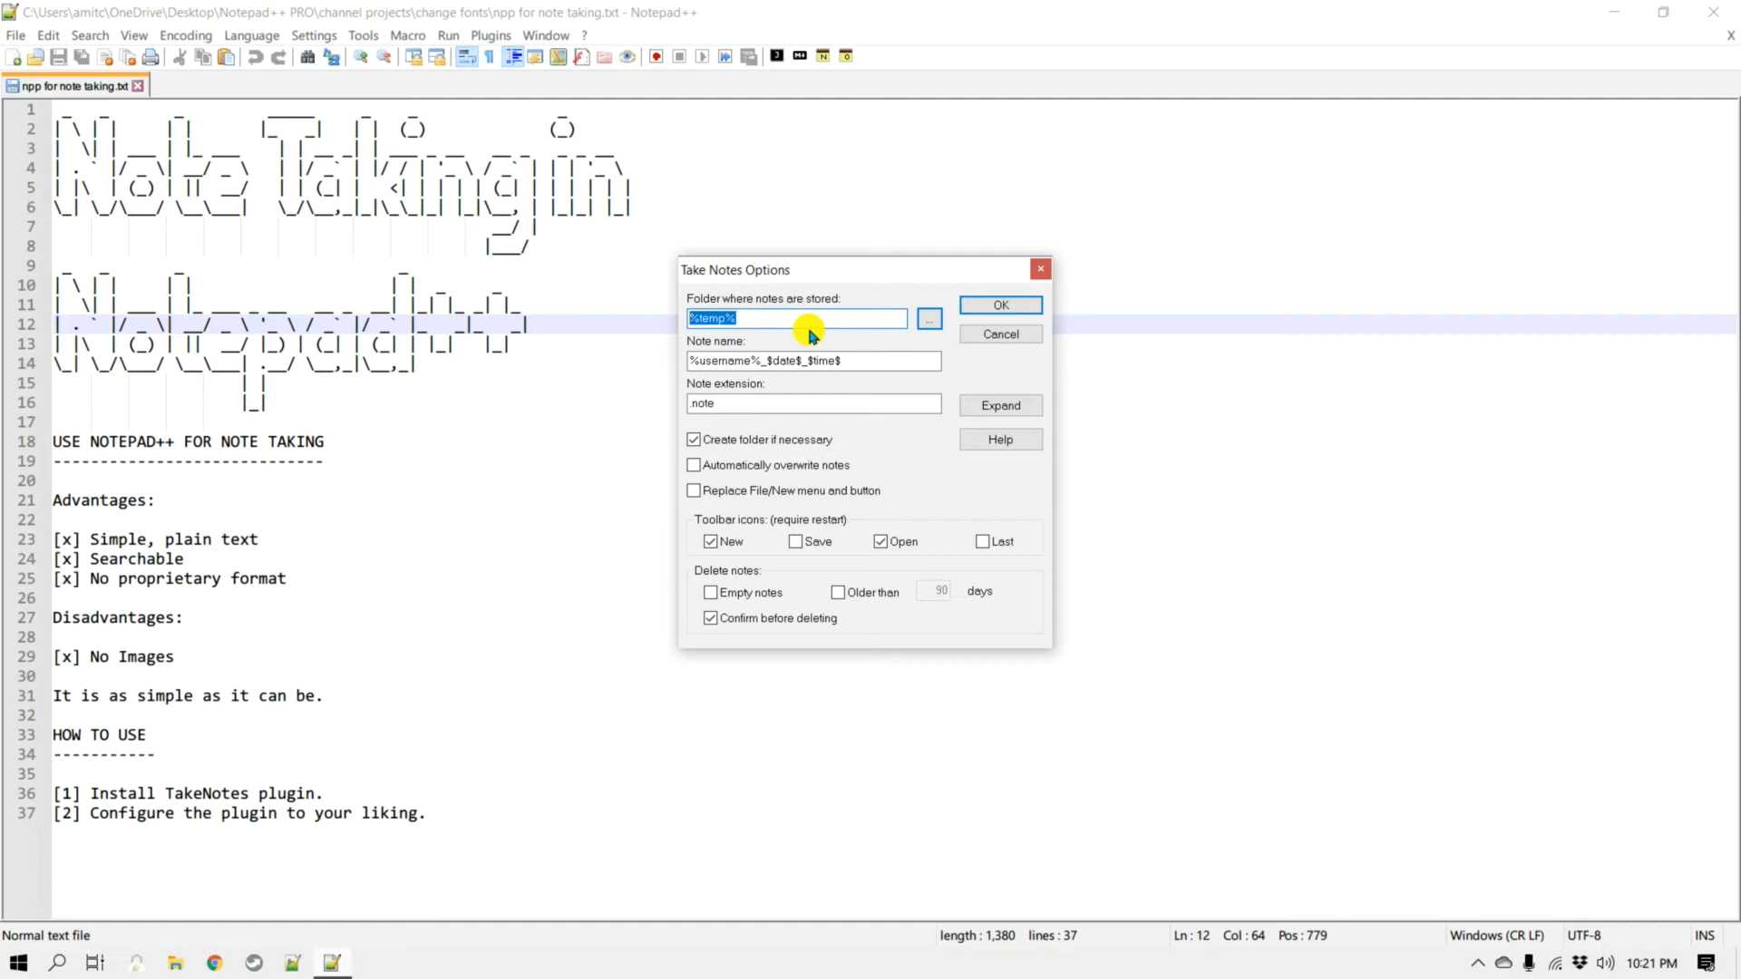
# Step: Inspect the %temp% notes folder and the %username%_ note name pattern without changing them
pyautogui.click(809, 322)
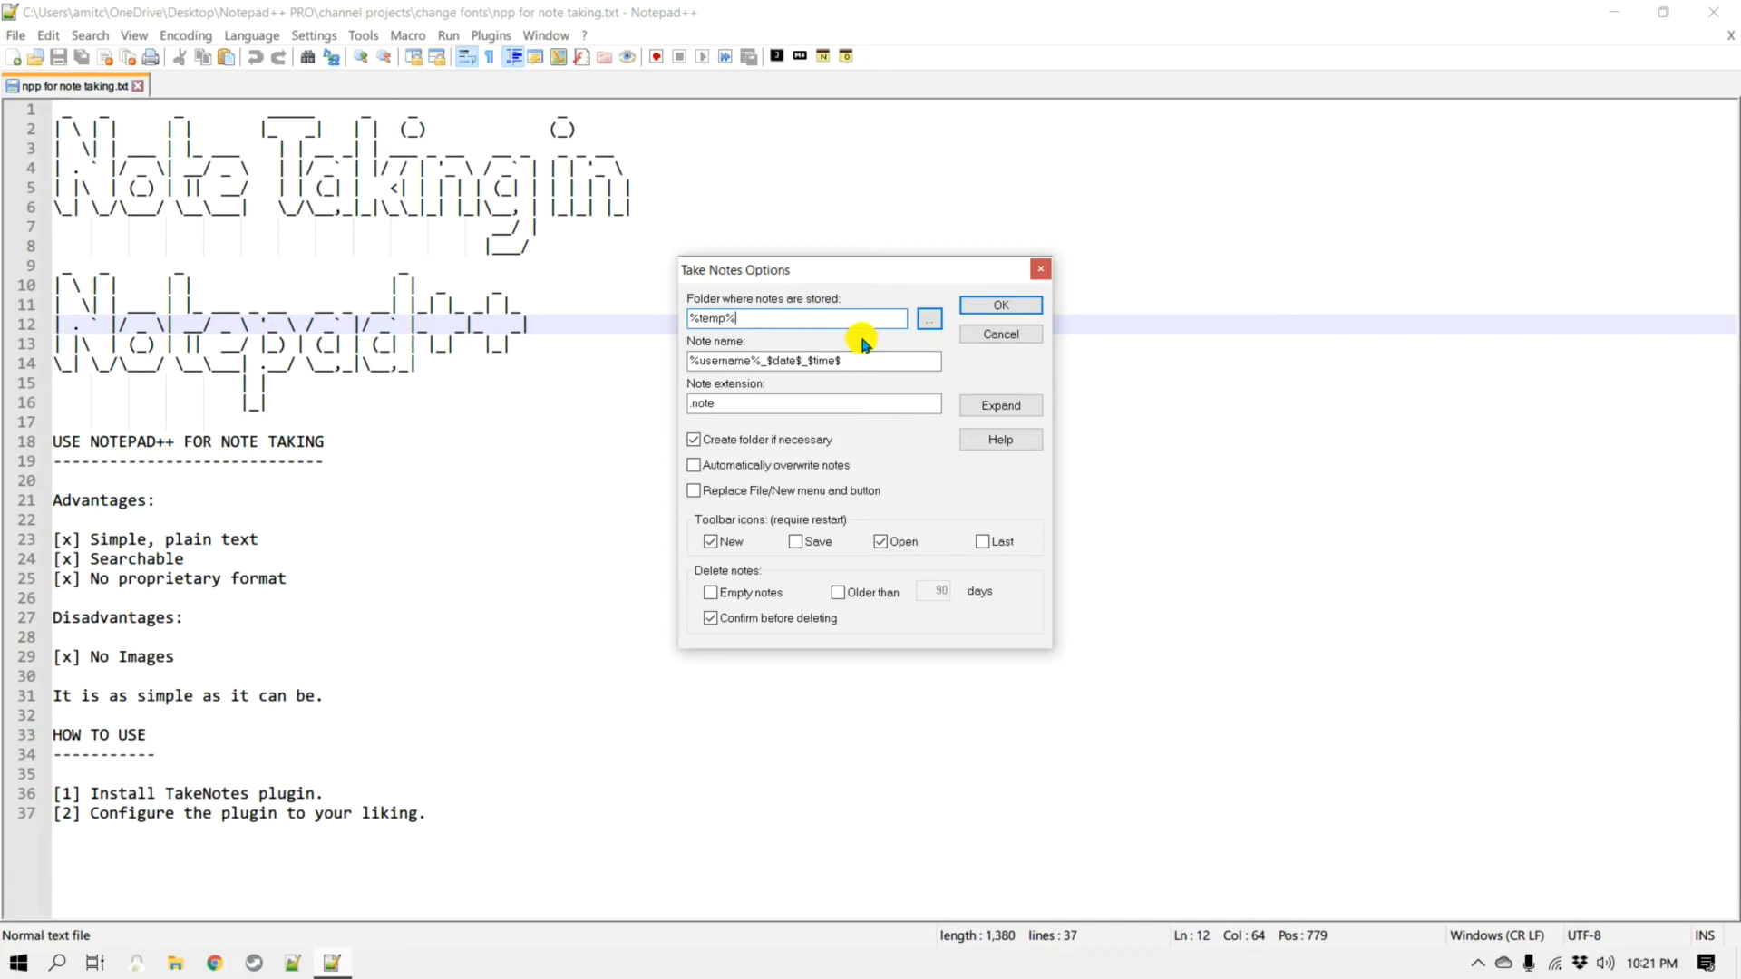
pyautogui.moveTo(800, 319); pyautogui.dragTo(649, 311)
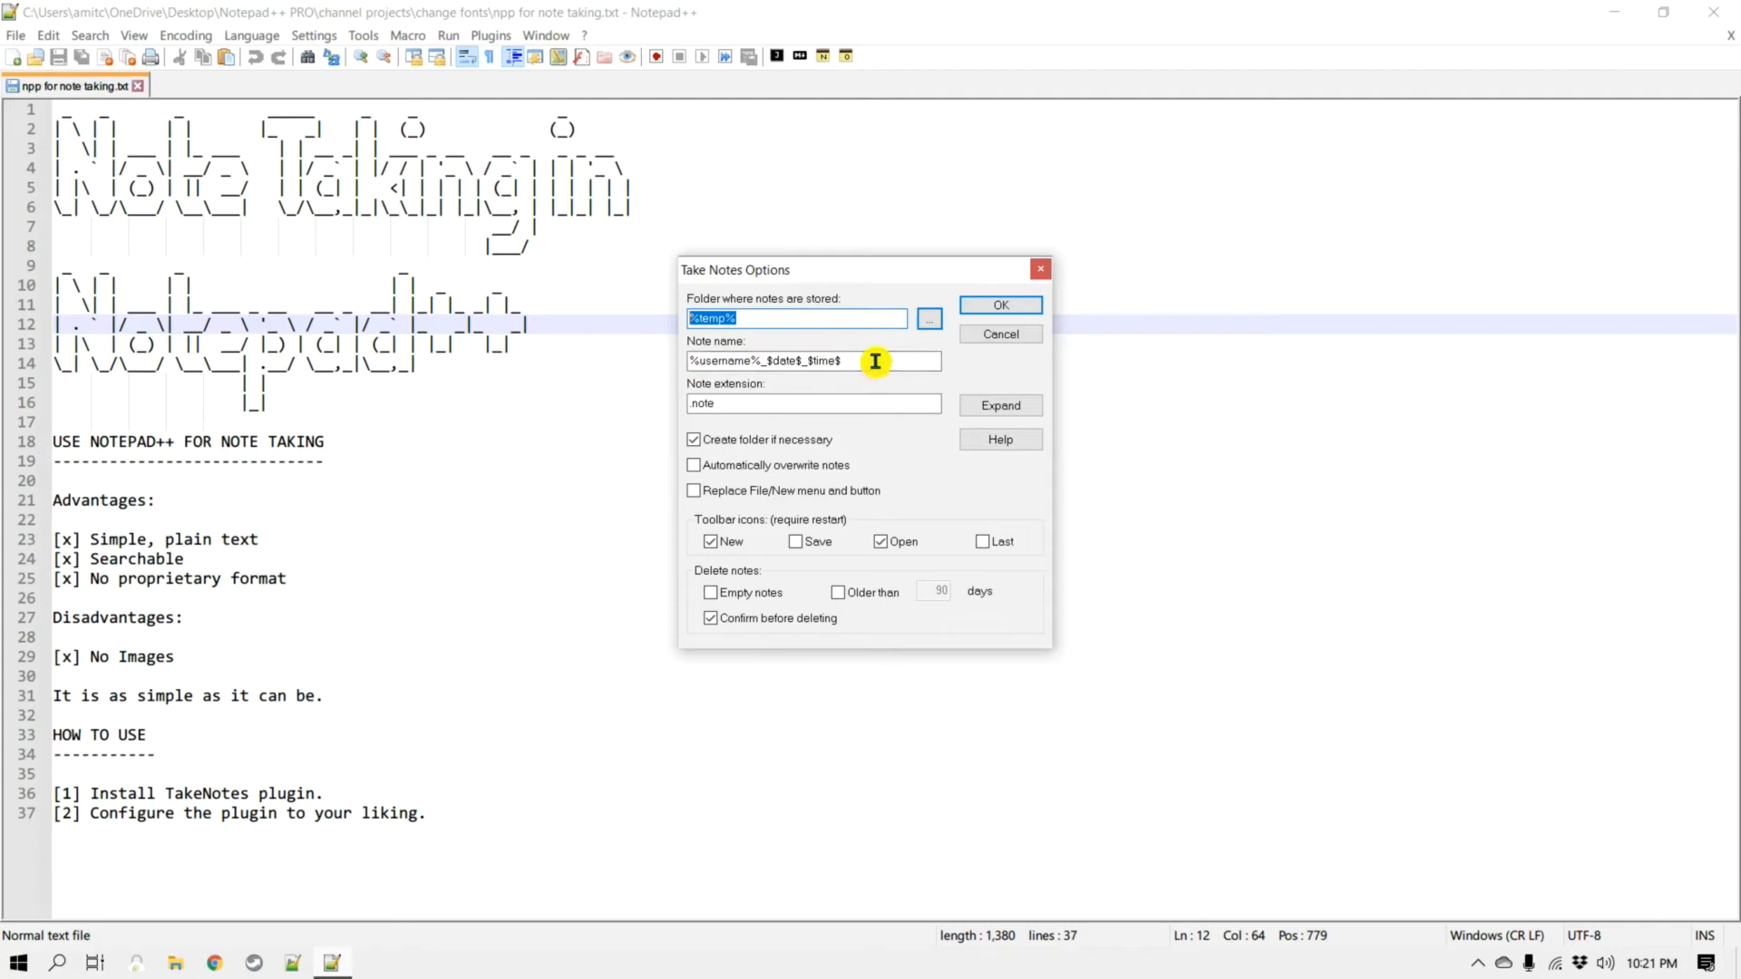
pyautogui.moveTo(871, 361); pyautogui.dragTo(671, 372)
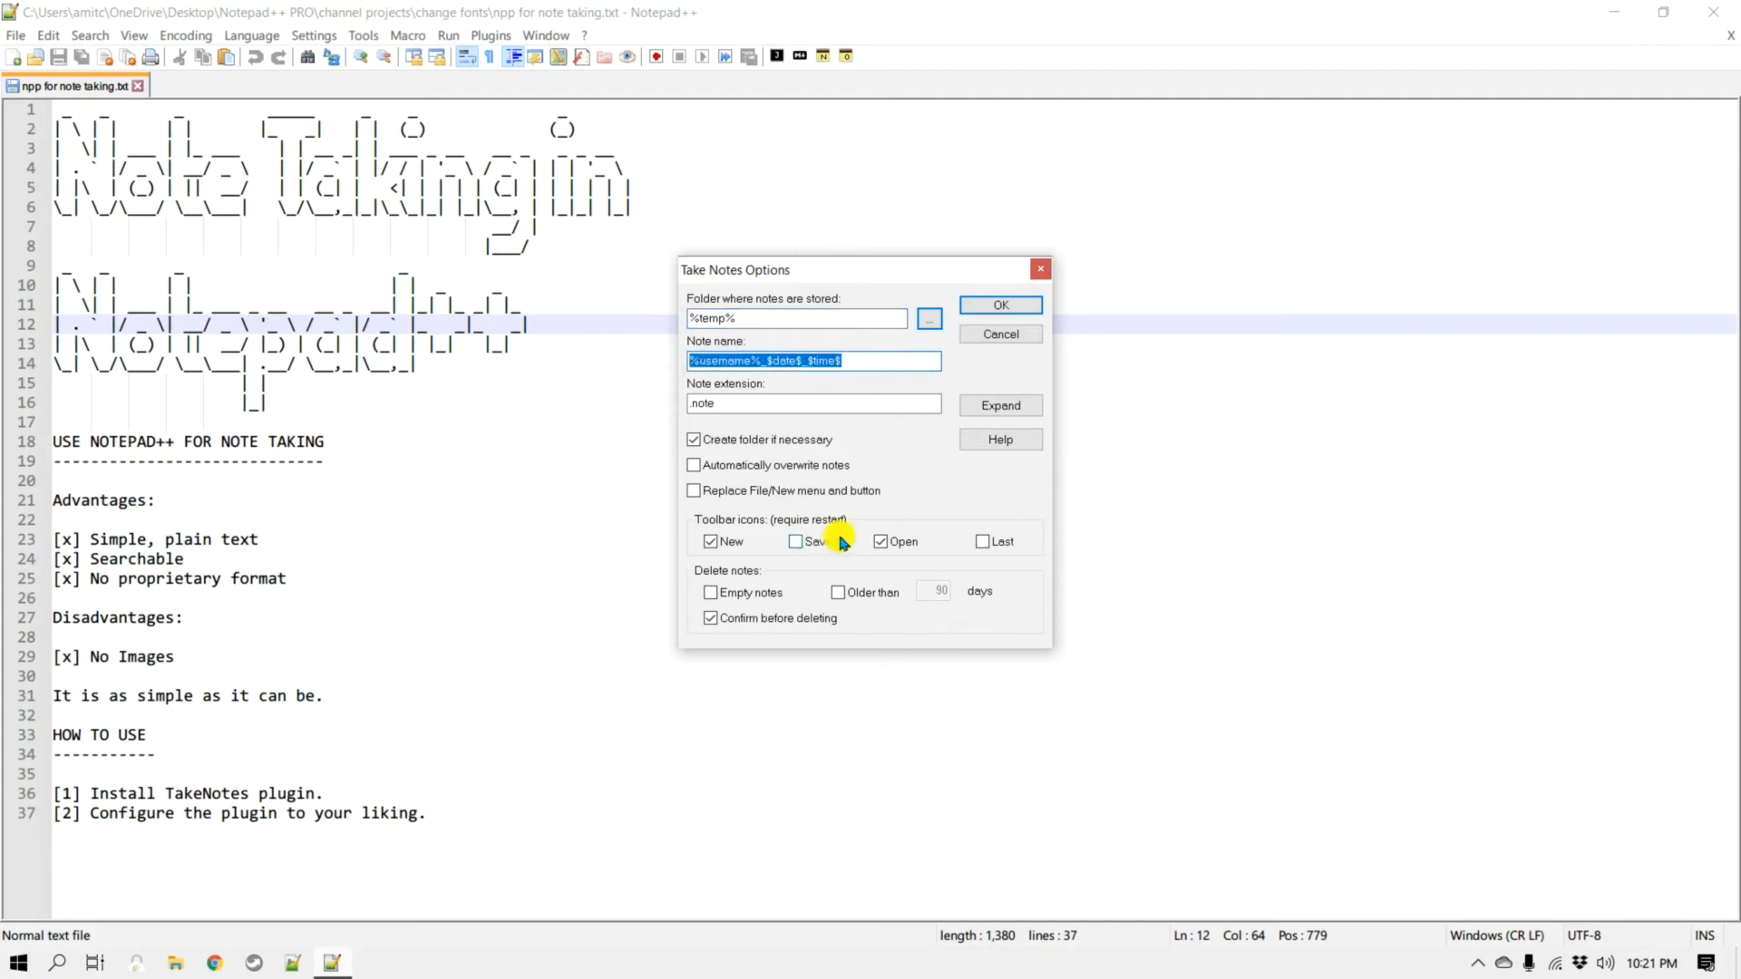
pyautogui.moveTo(763, 361); pyautogui.dragTo(657, 355)
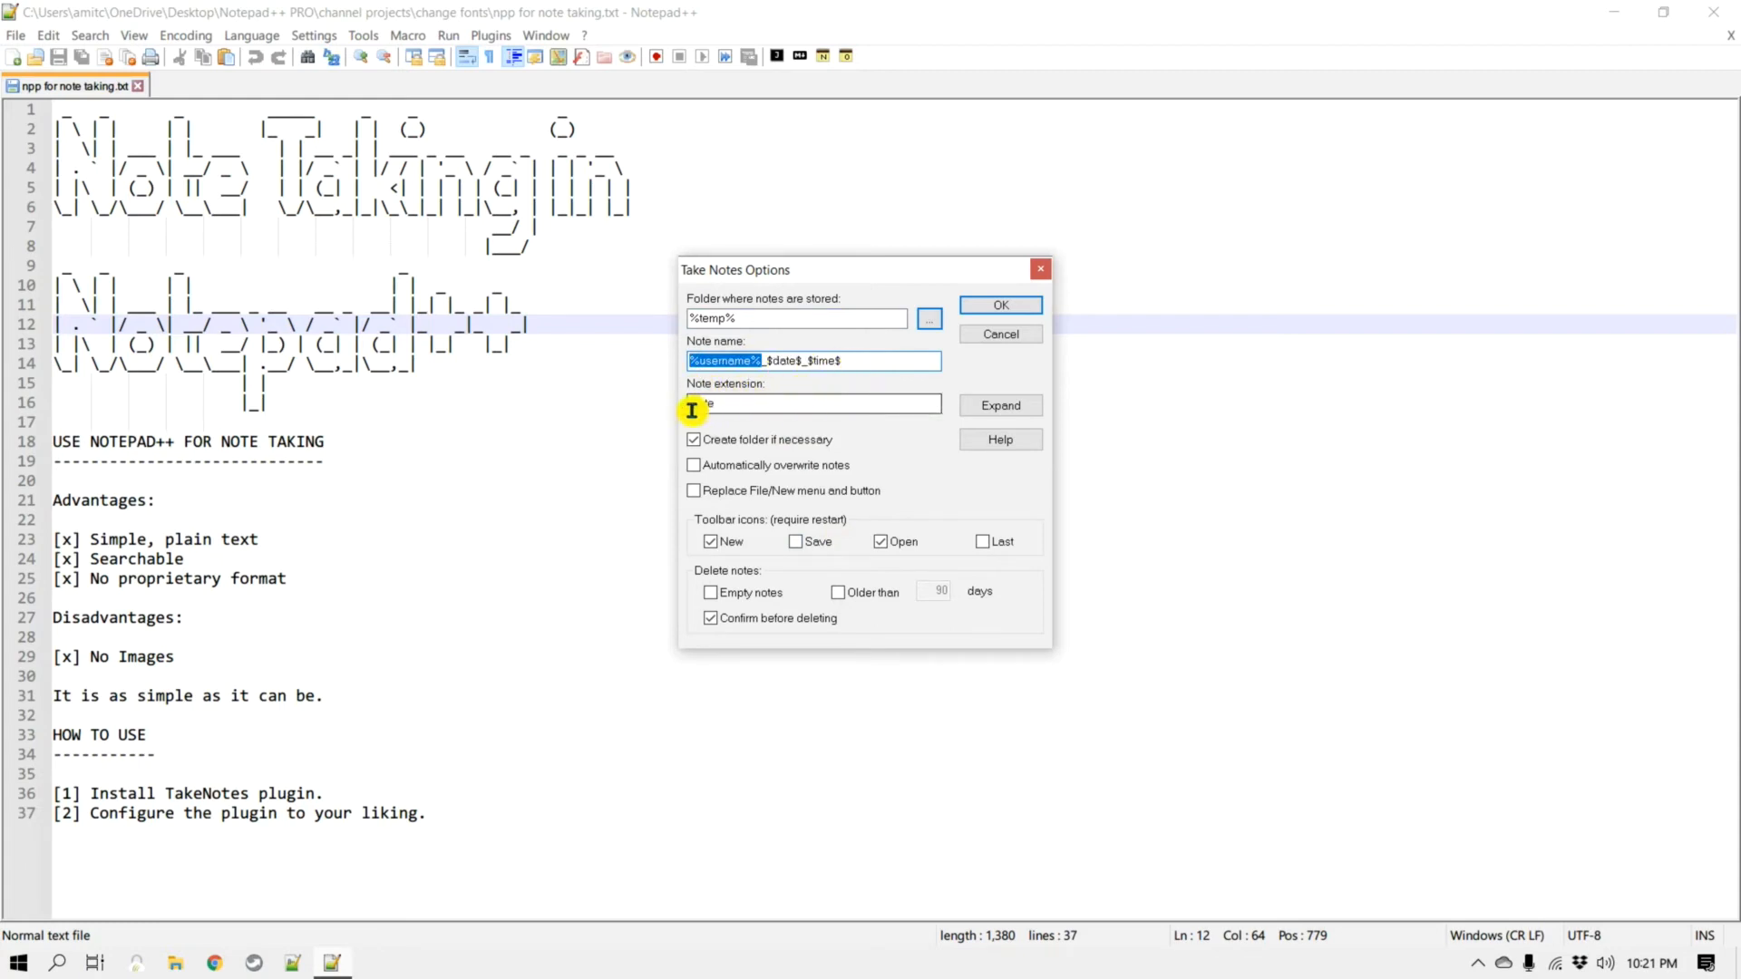
# Step: Set the note extension to mynote, enable the toolbar icons and confirm the settings
pyautogui.click(698, 409)
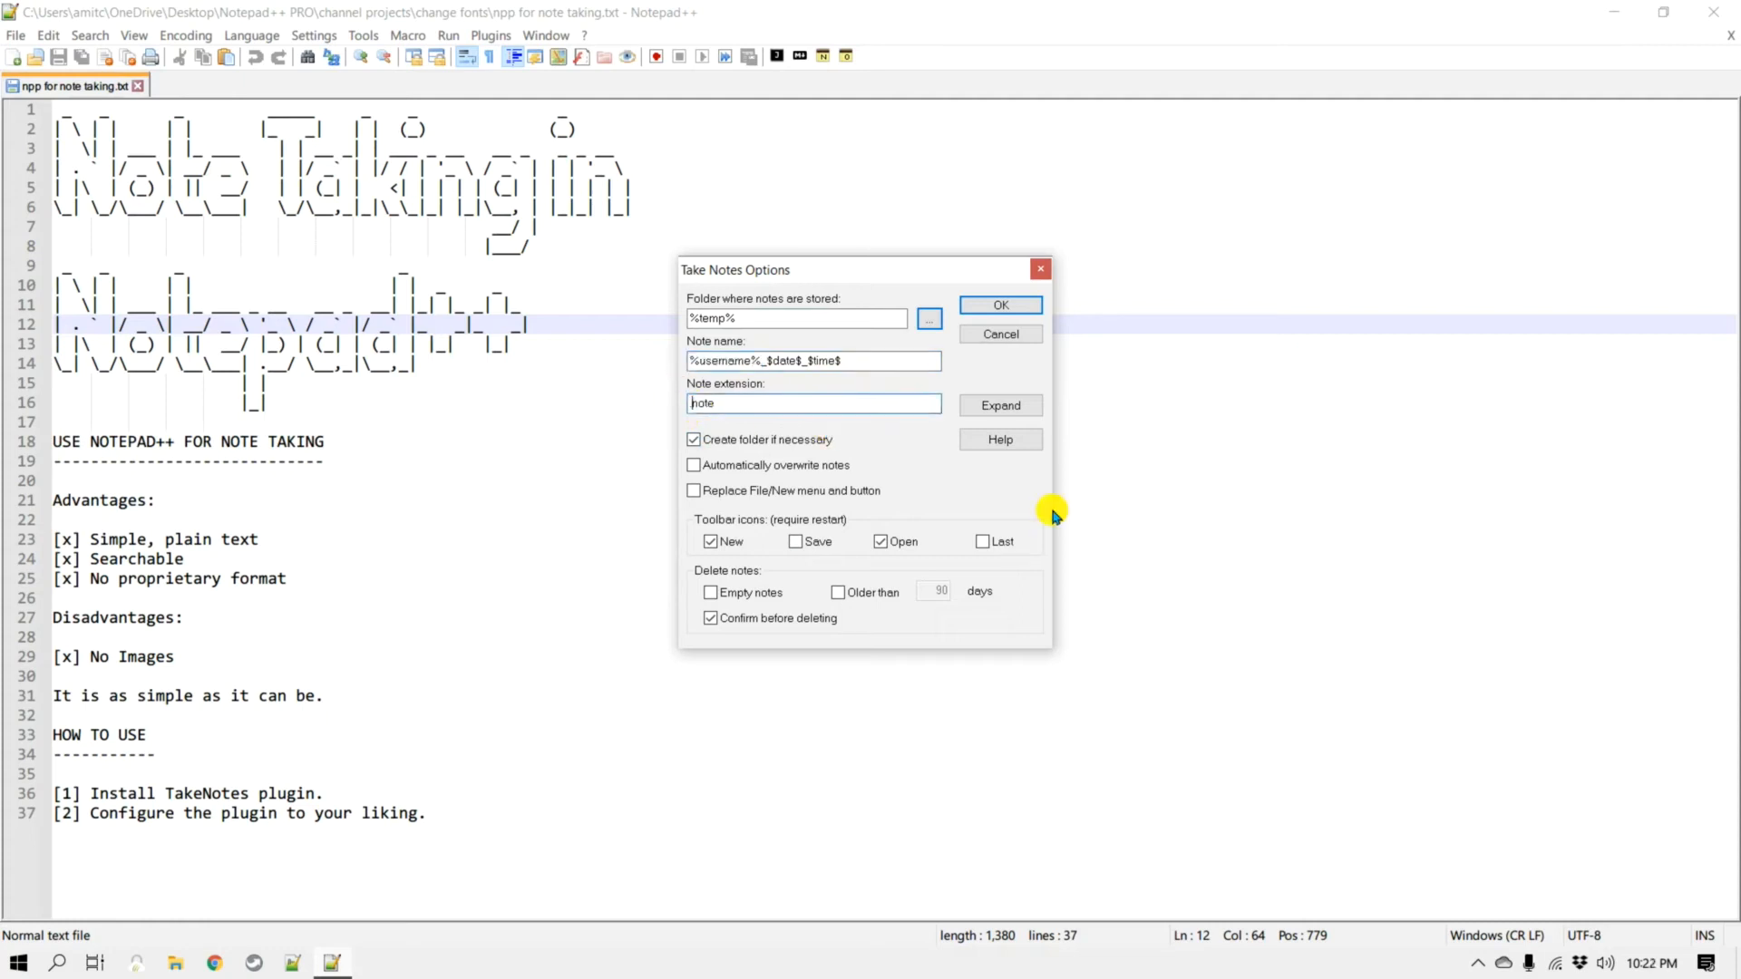
pyautogui.write('my')
pyautogui.click(712, 539)
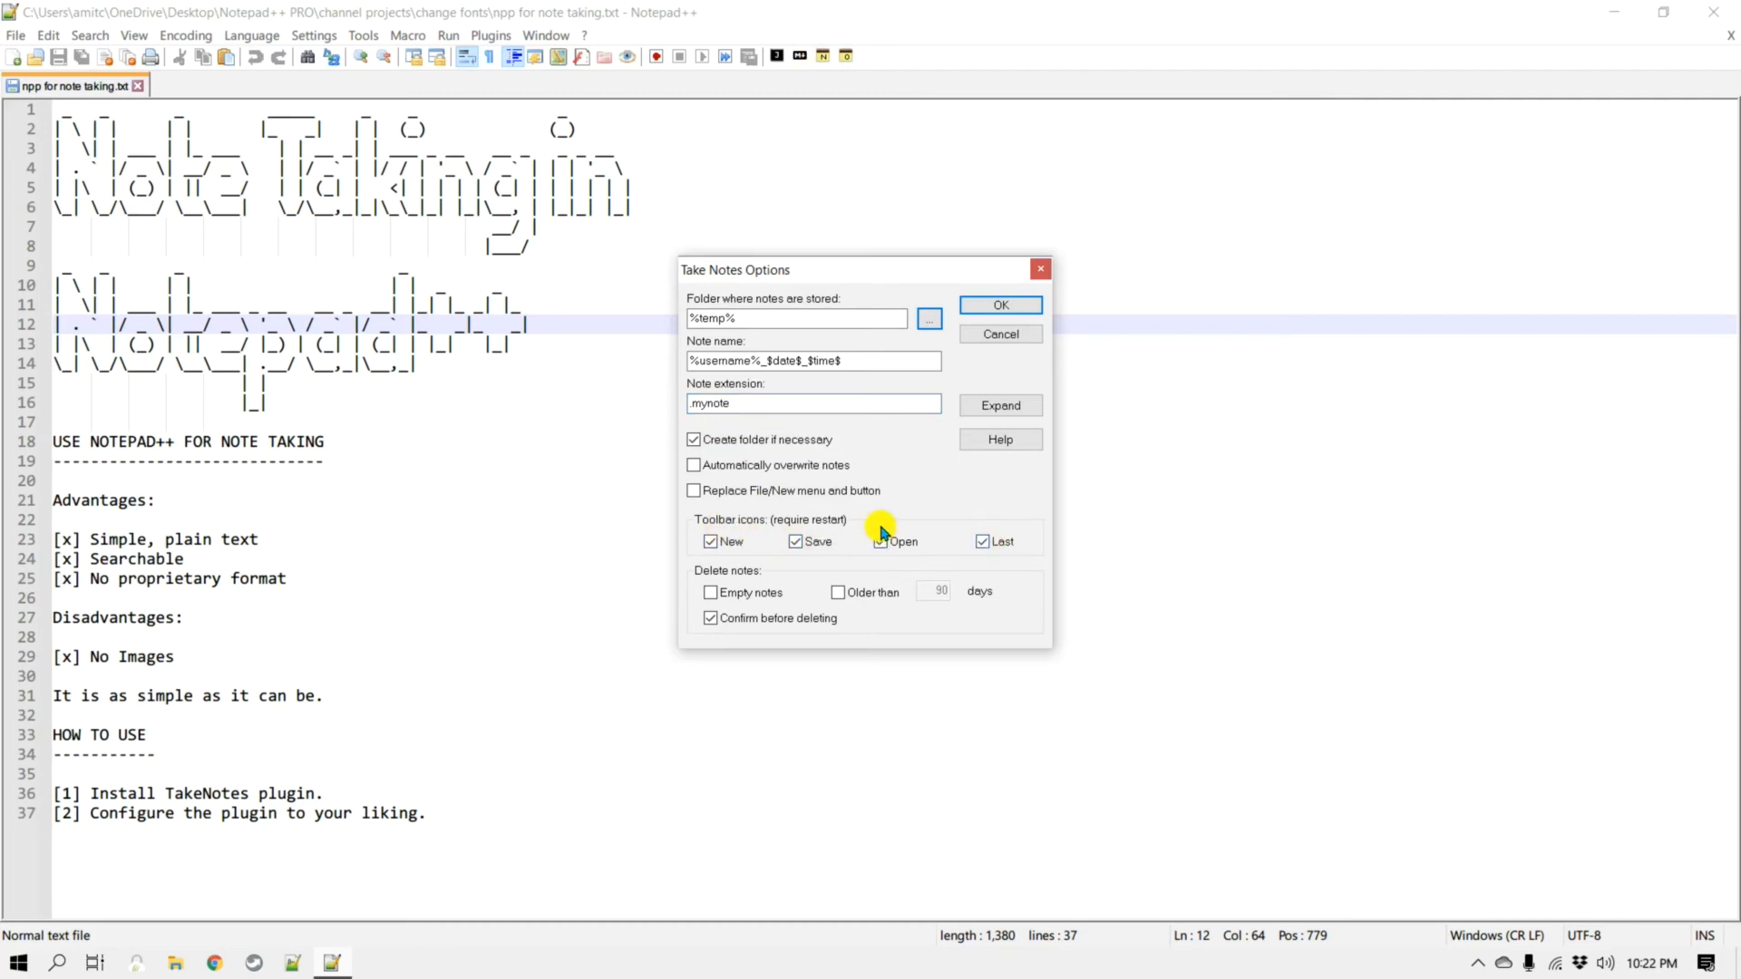
pyautogui.click(1001, 305)
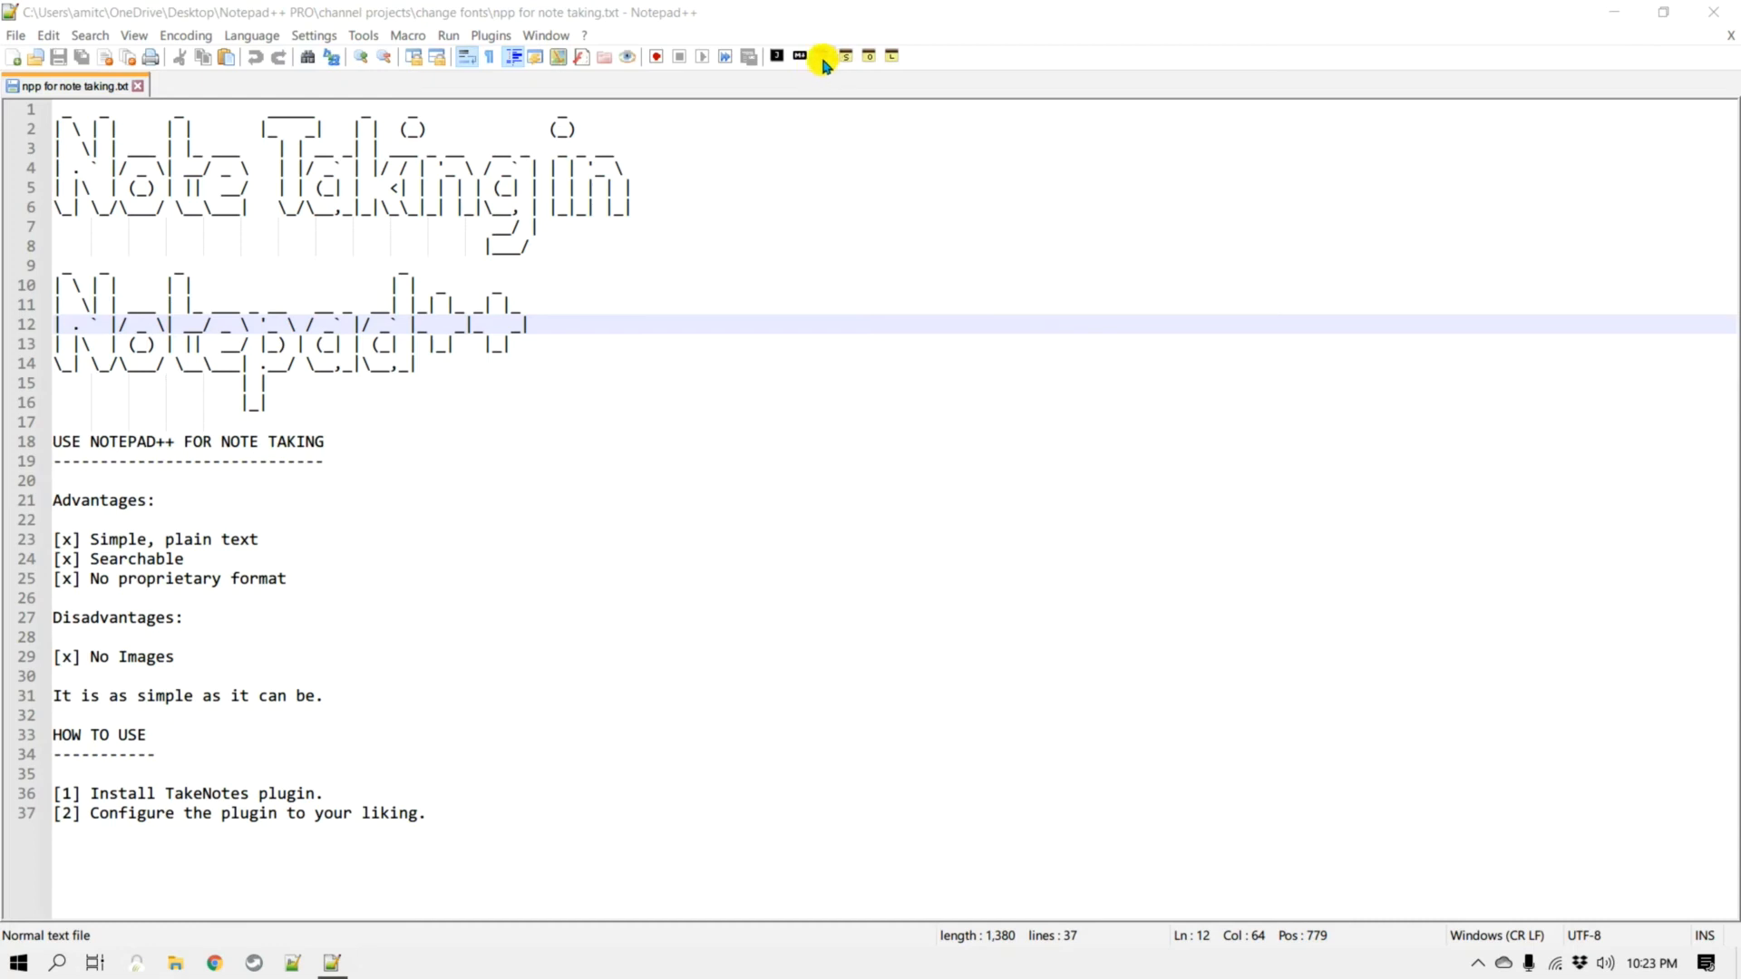
# Step: Create a new empty note and select the Advantages-to-end text in the txt document
pyautogui.click(802, 205)
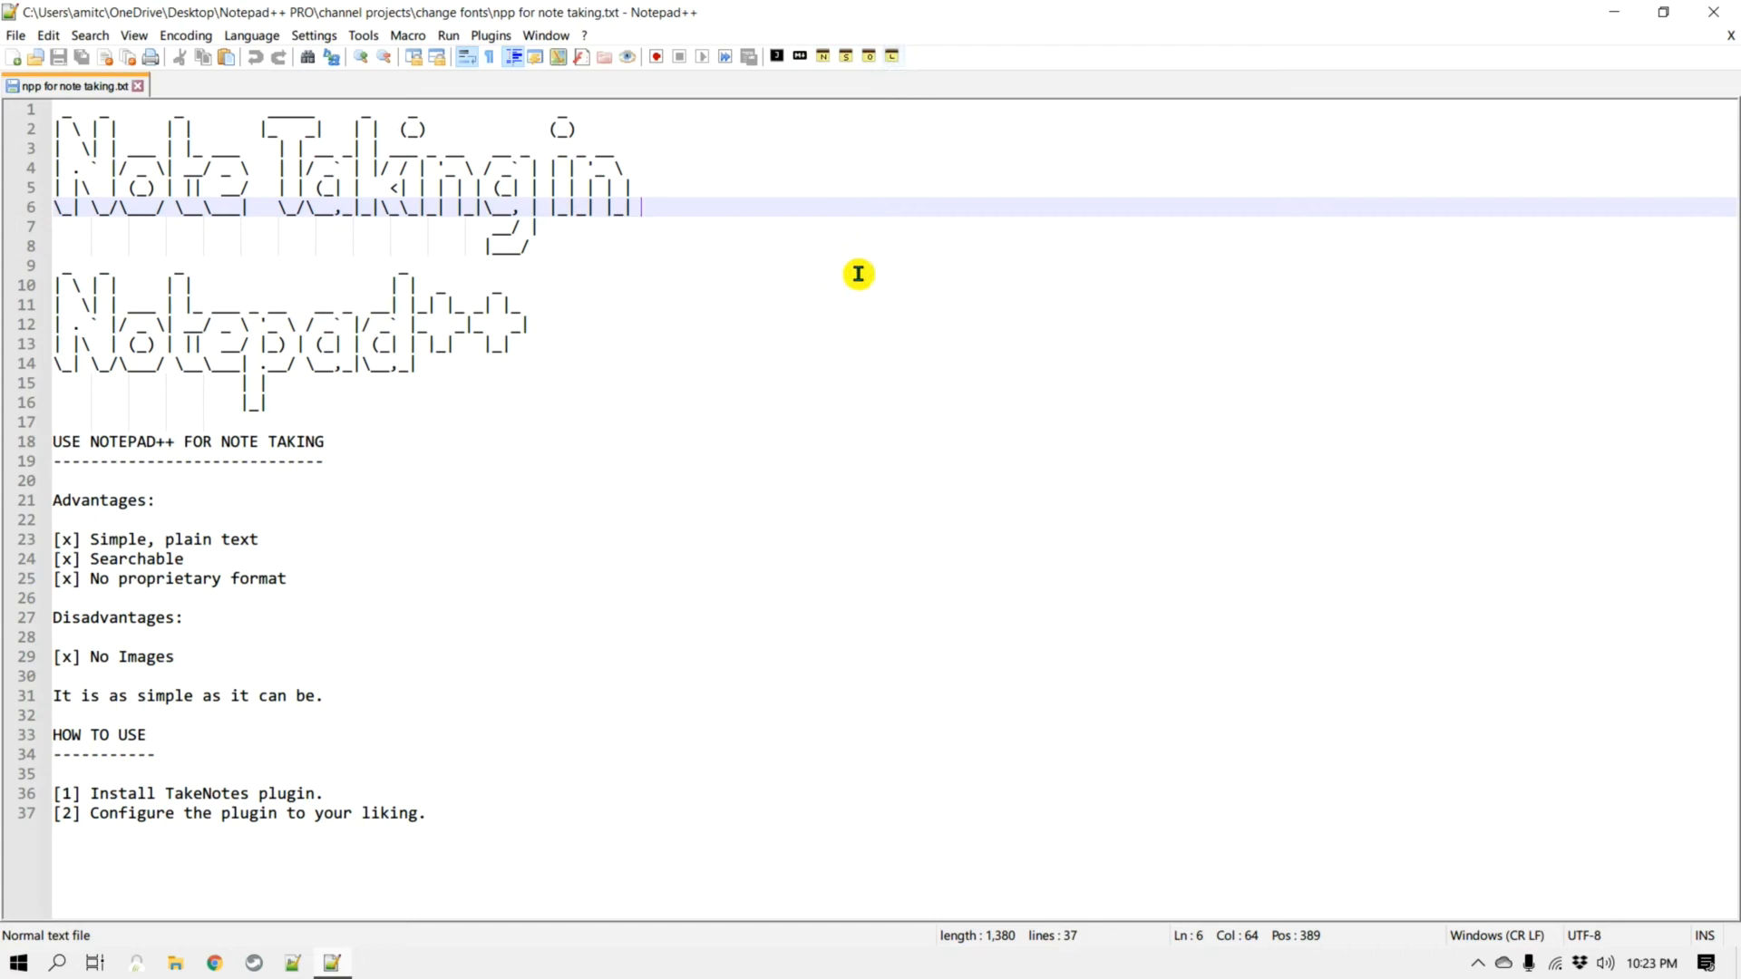
pyautogui.click(821, 57)
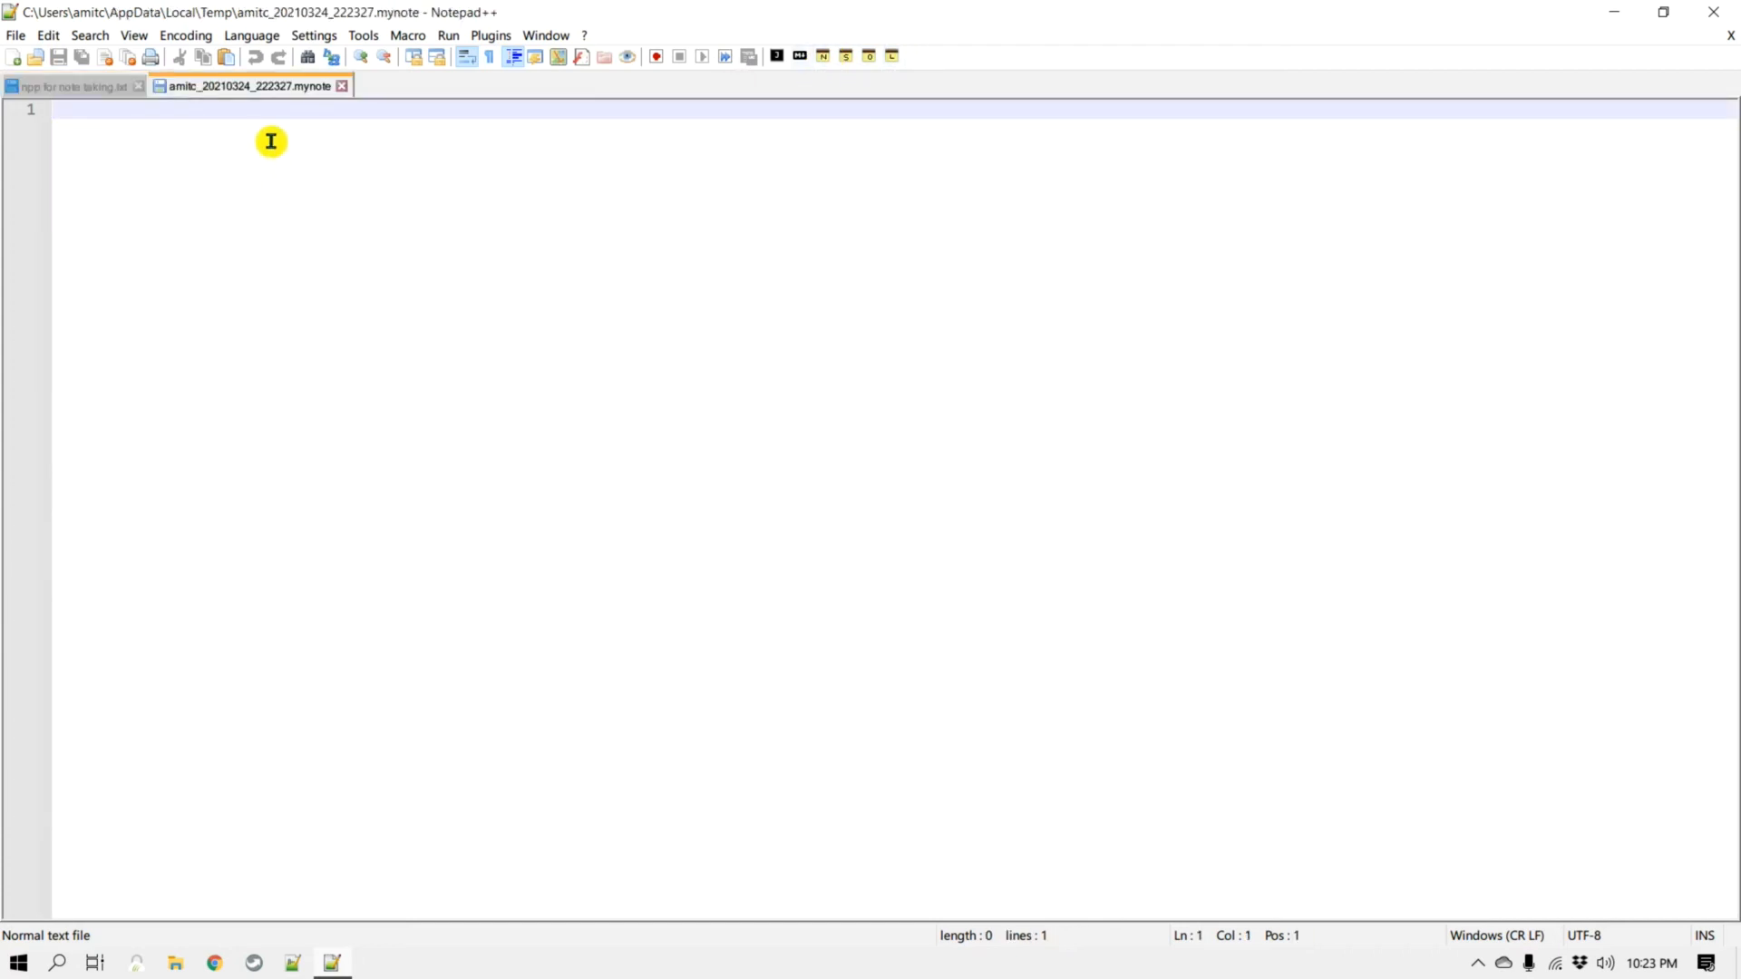
pyautogui.click(75, 85)
pyautogui.moveTo(447, 815)
pyautogui.mouseDown()
pyautogui.moveTo(25, 527)
pyautogui.moveTo(24, 500)
pyautogui.mouseUp()
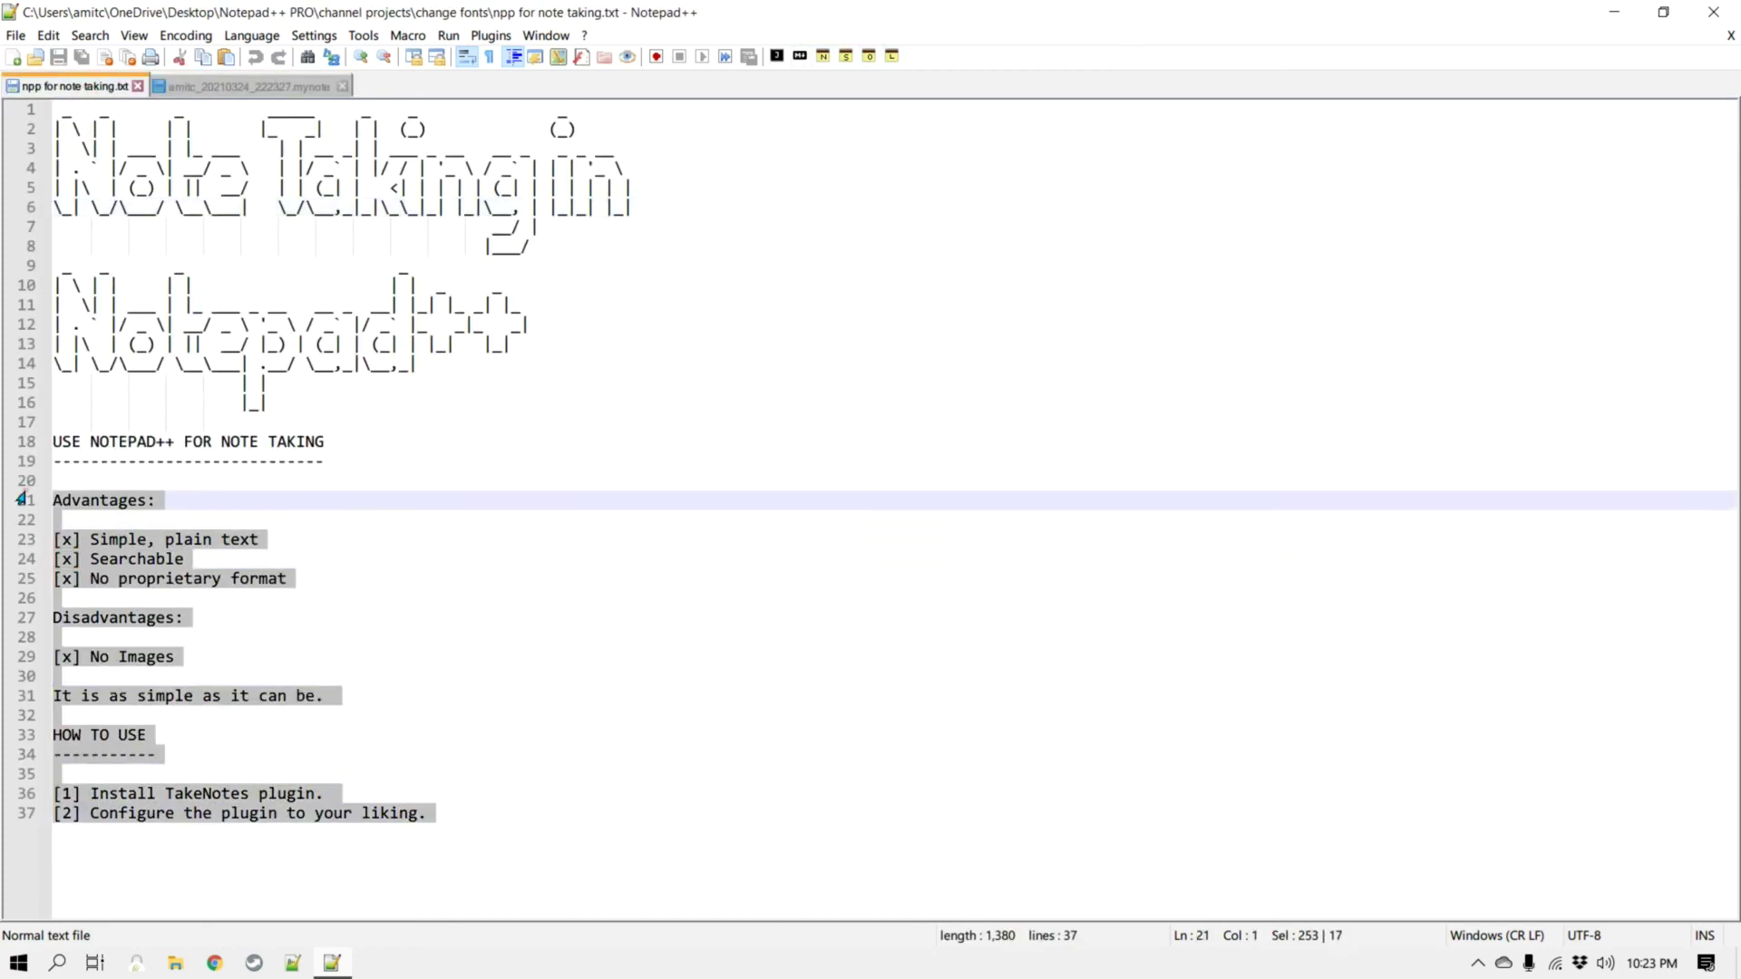
# Step: Copy the selected section into the new .mynote note and save it
pyautogui.hotkey('ctrl', 'c')
pyautogui.click(276, 91)
pyautogui.hotkey('ctrl', 'v')
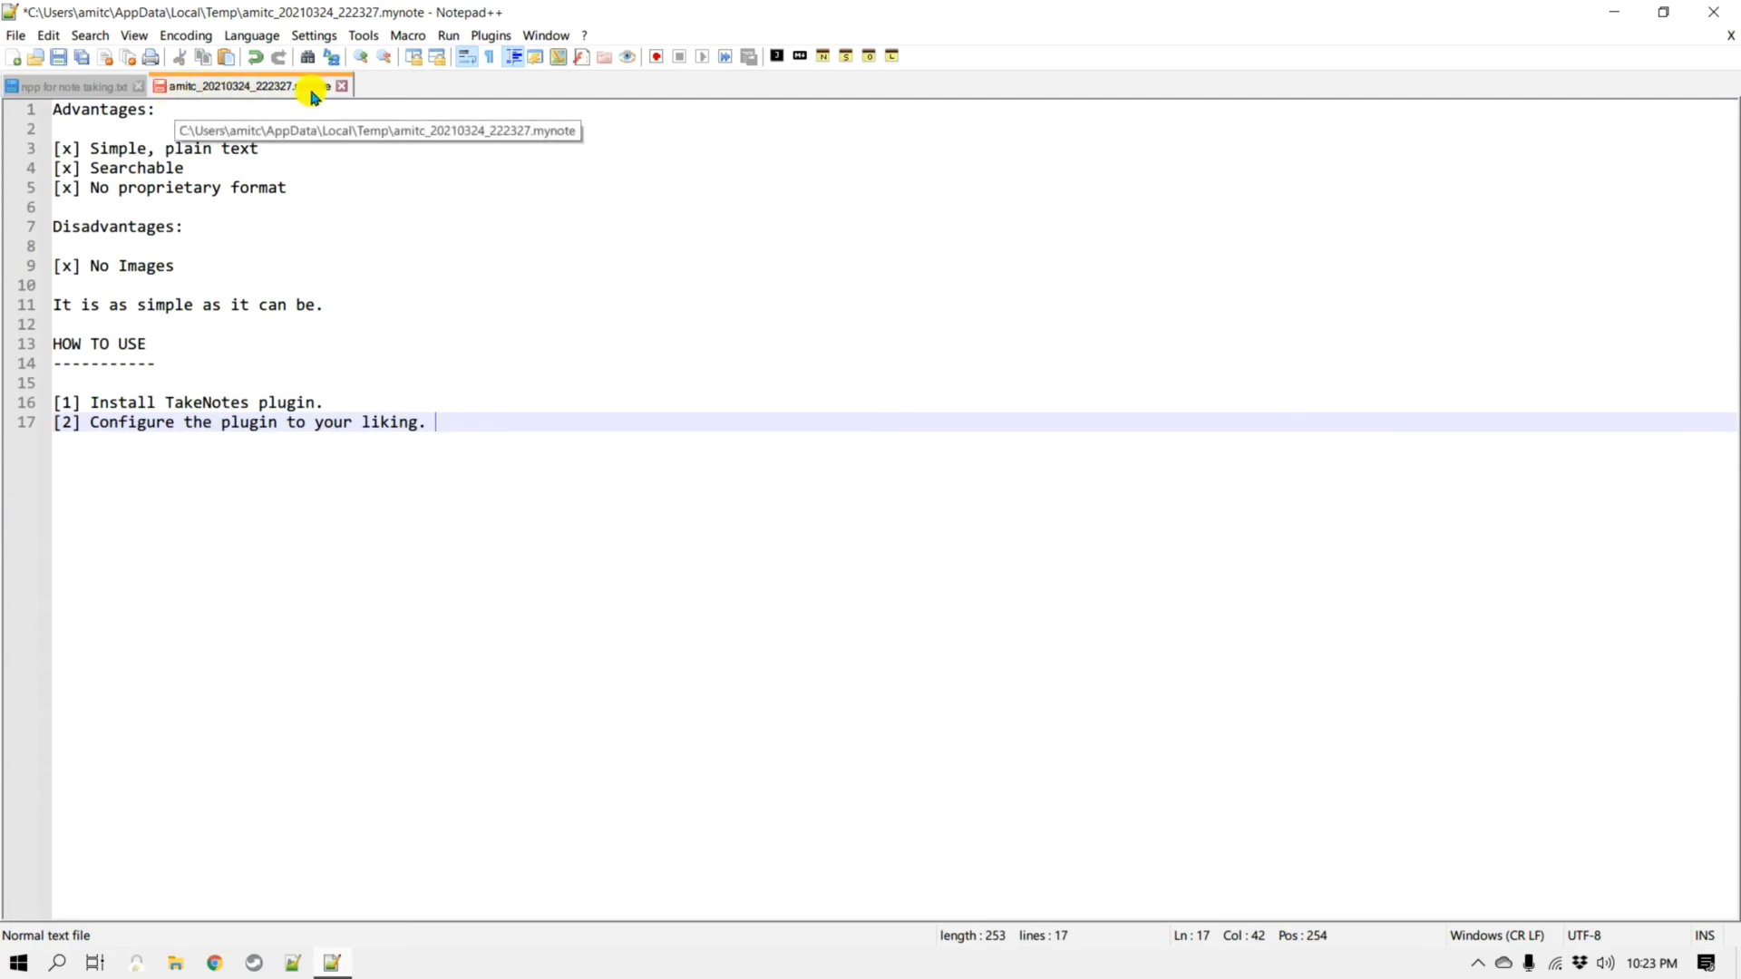
pyautogui.click(60, 60)
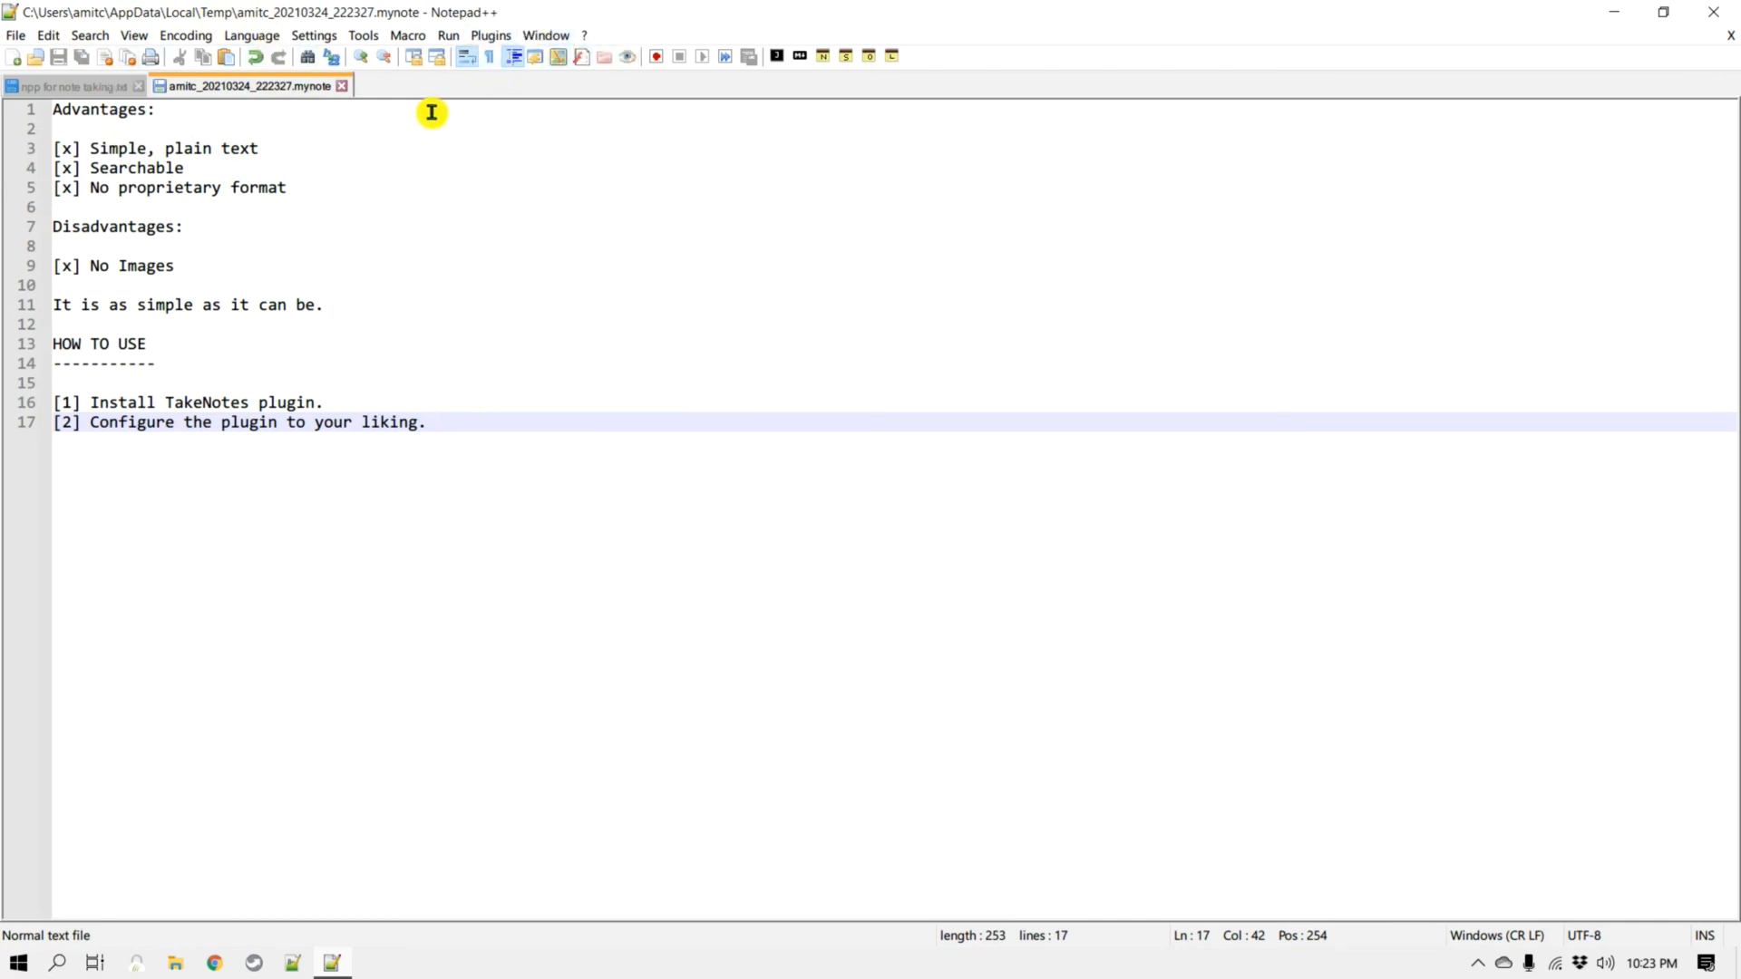
# Step: Close the note, reopen it via Open last note, and return to npp for note taking.txt
pyautogui.click(342, 85)
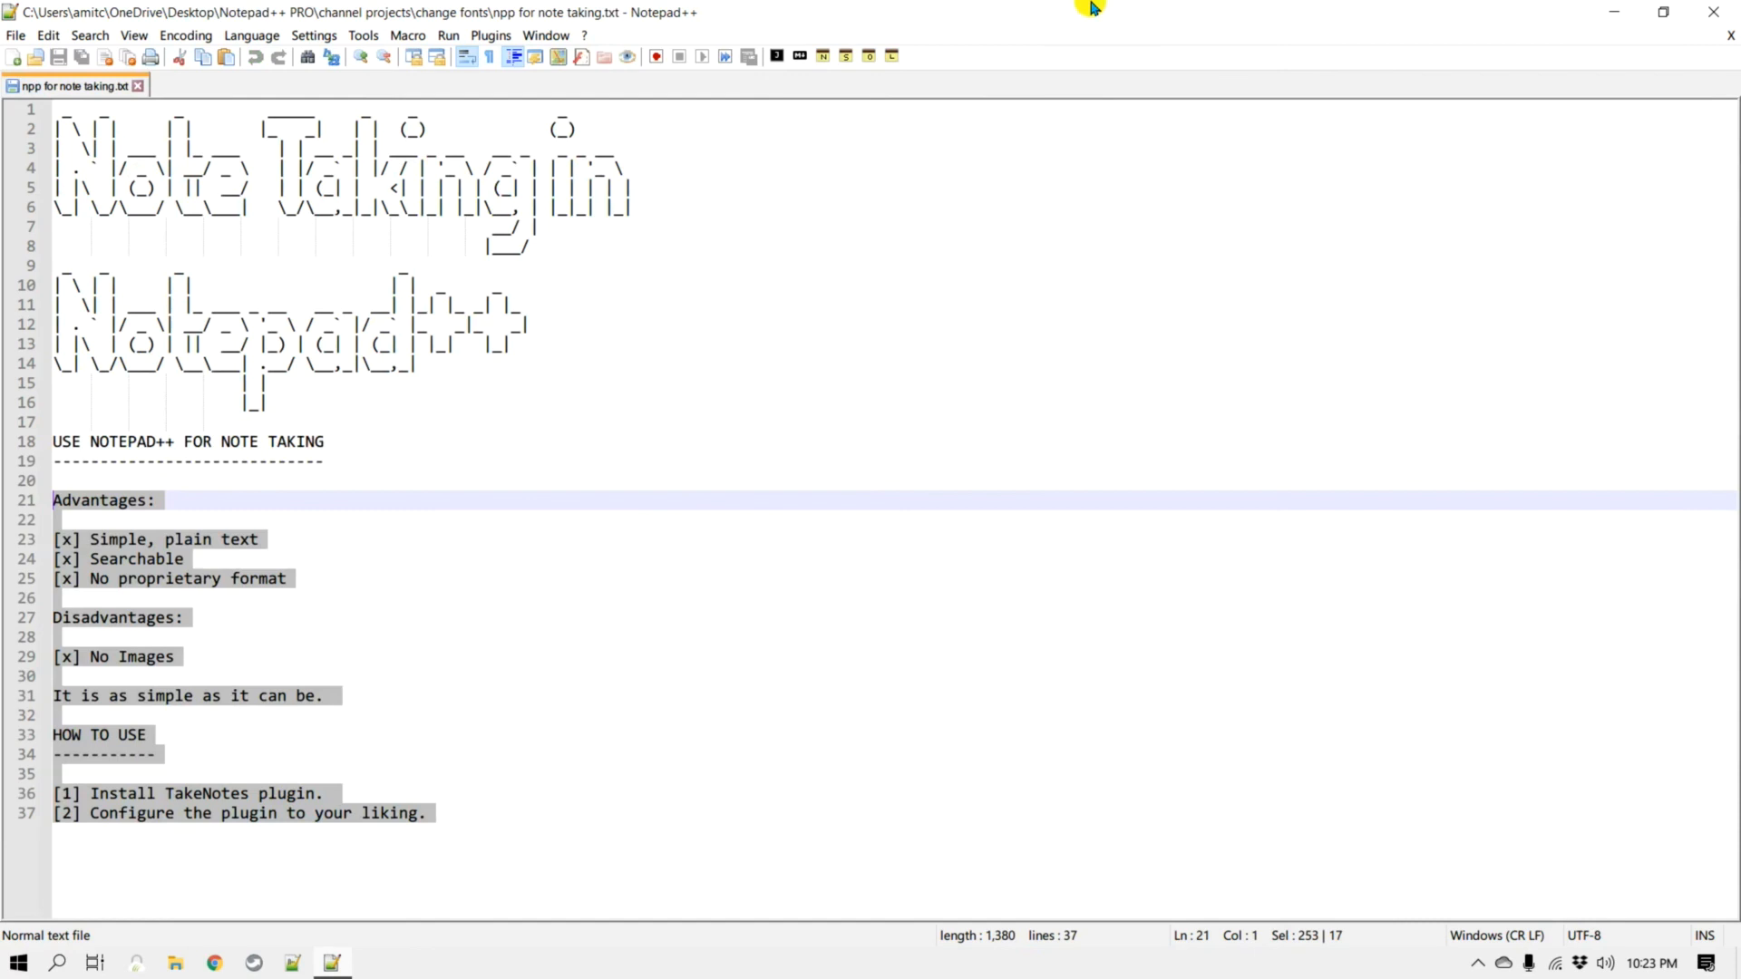
pyautogui.click(891, 56)
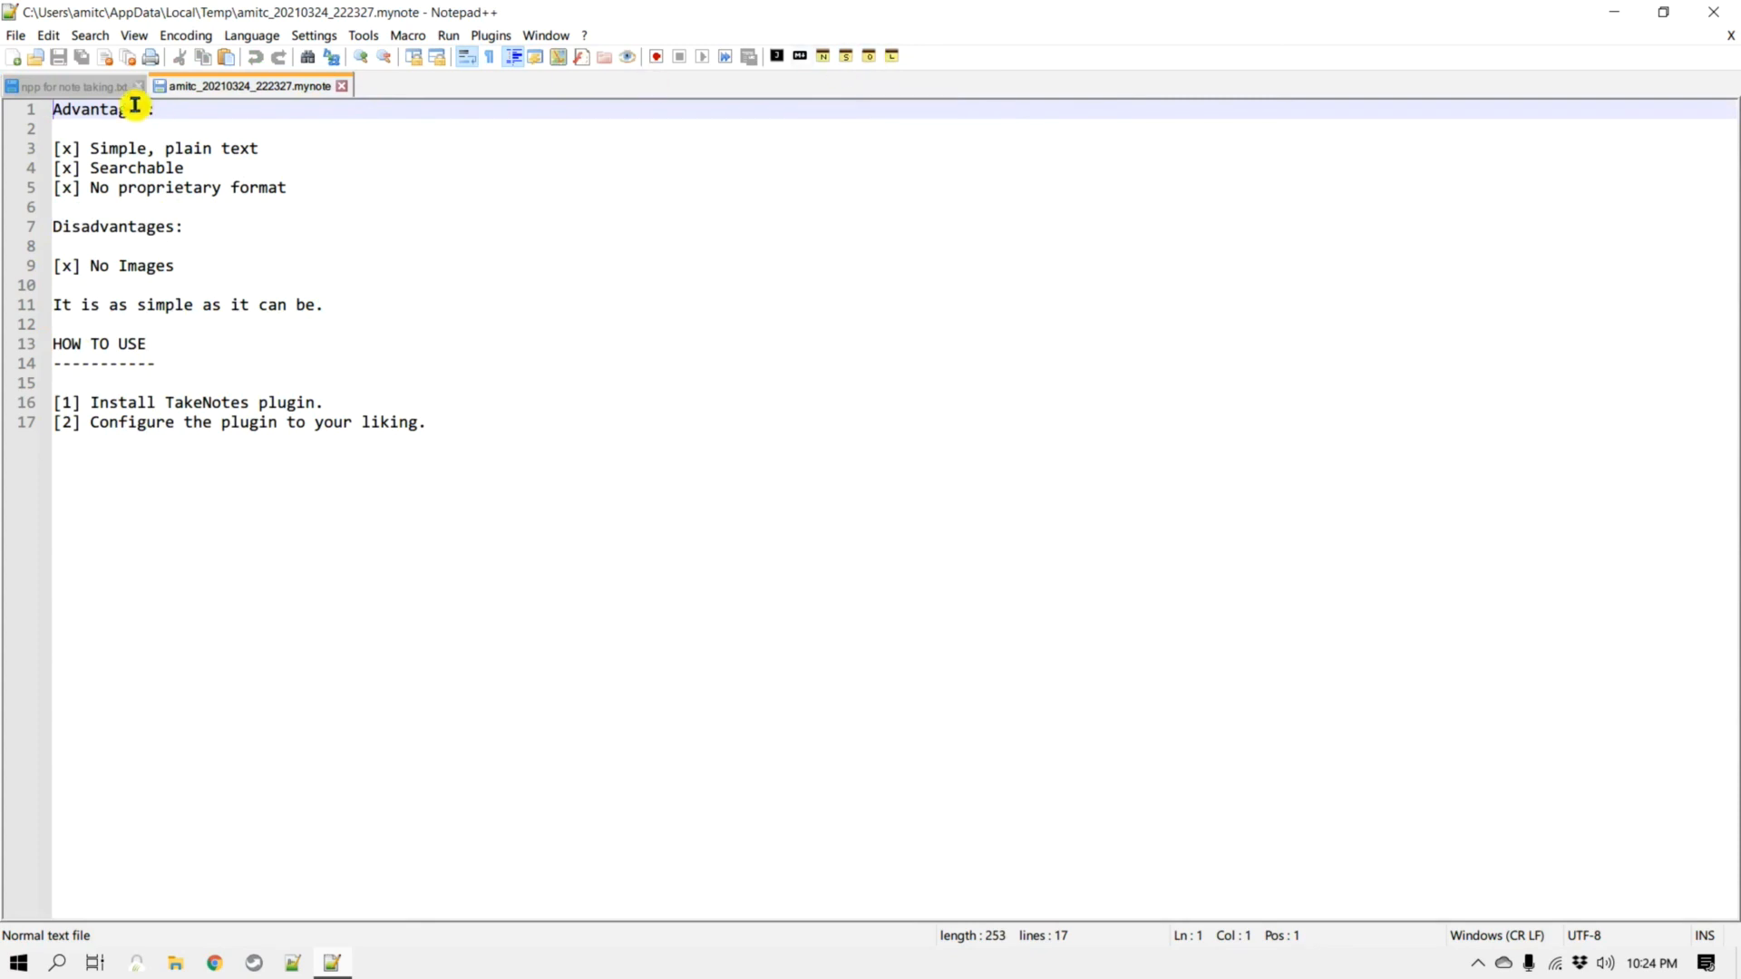
pyautogui.click(102, 86)
pyautogui.click(681, 563)
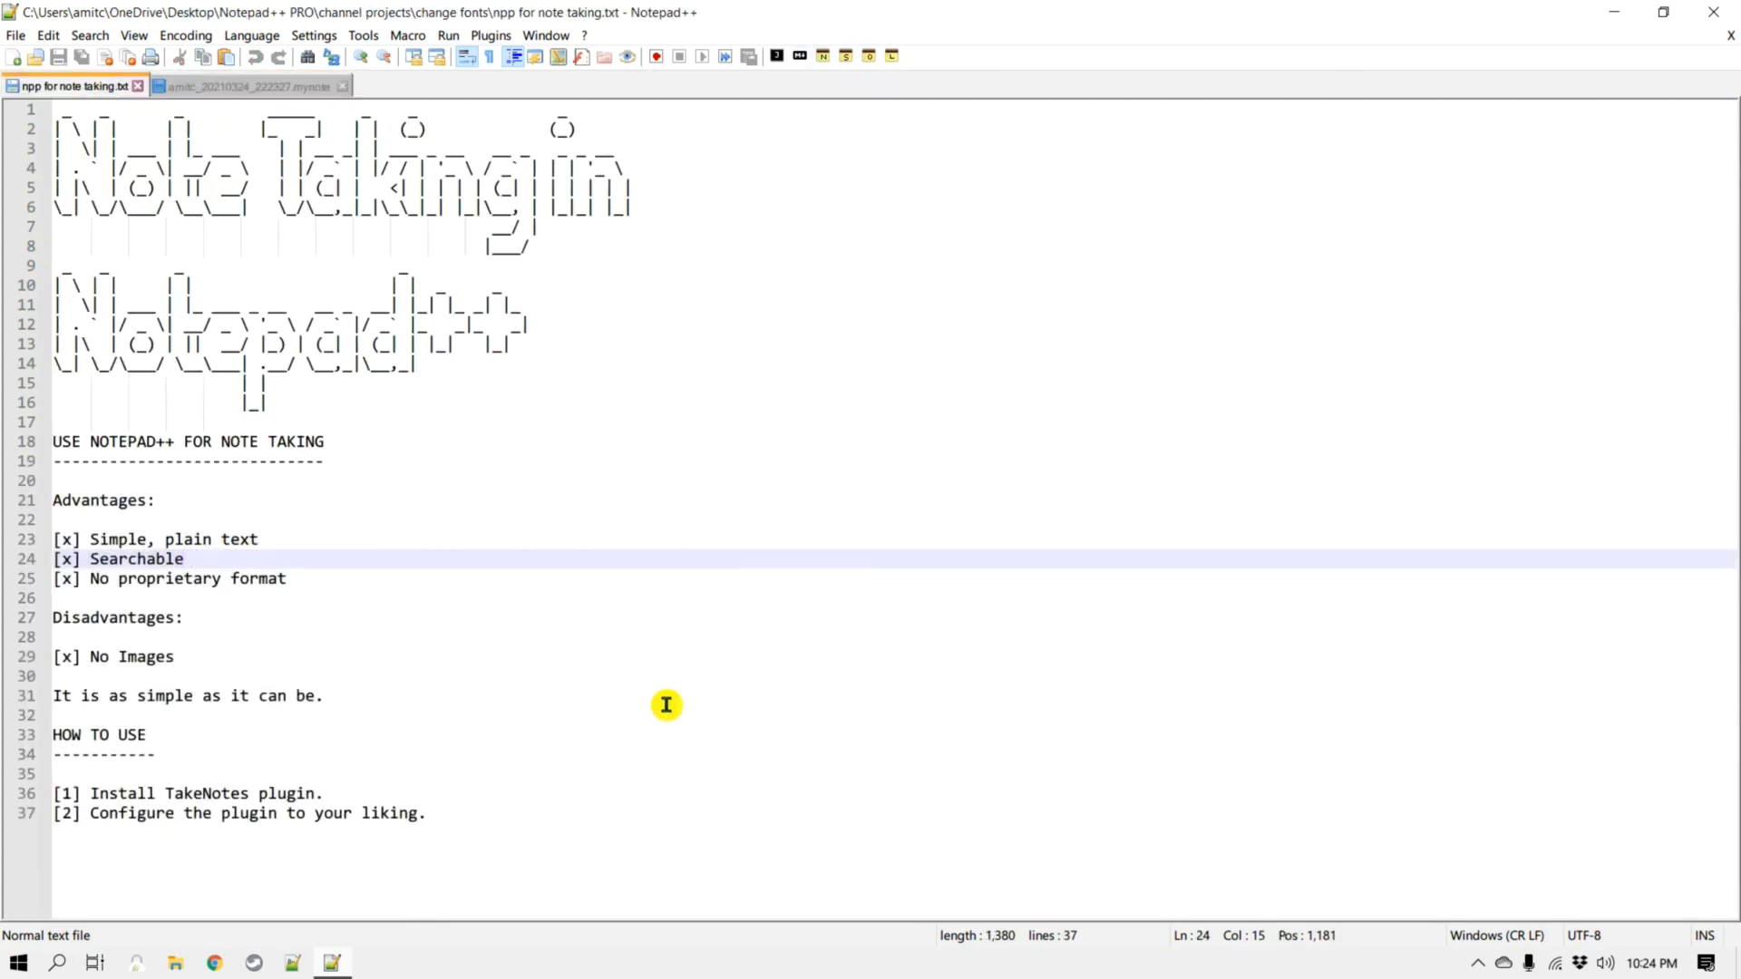